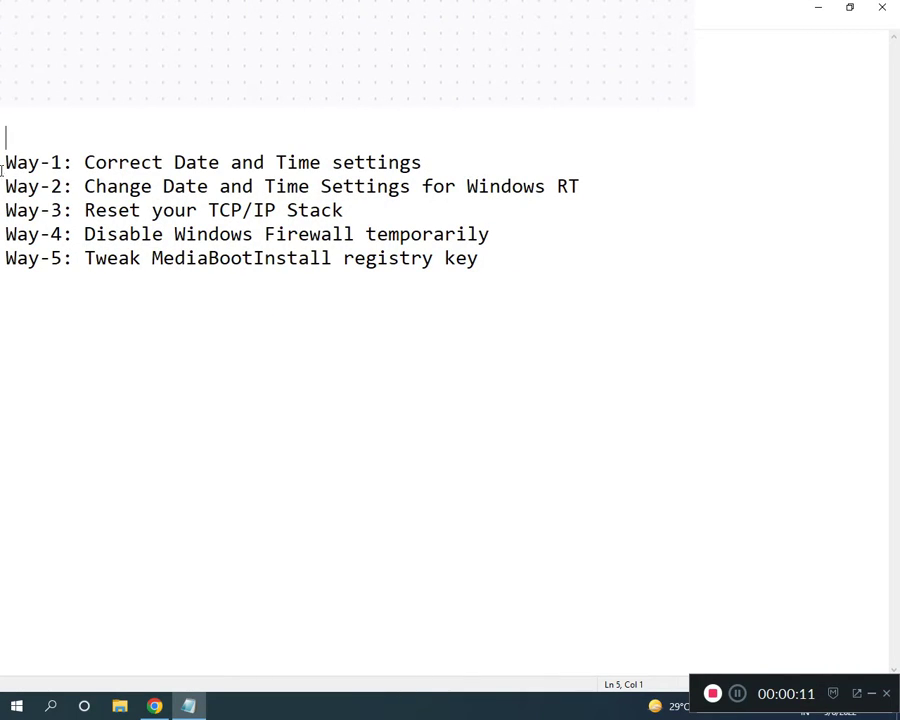
Open Control Panel's Clock and Region Date and Time settings, showing May 8, 2022 and UTC+05:30.
mouse_move(4, 162)
left_mouse_down()
mouse_move(46, 232)
mouse_move(116, 266)
mouse_move(481, 268)
left_mouse_up()
left_click(174, 233)
left_click(8, 705)
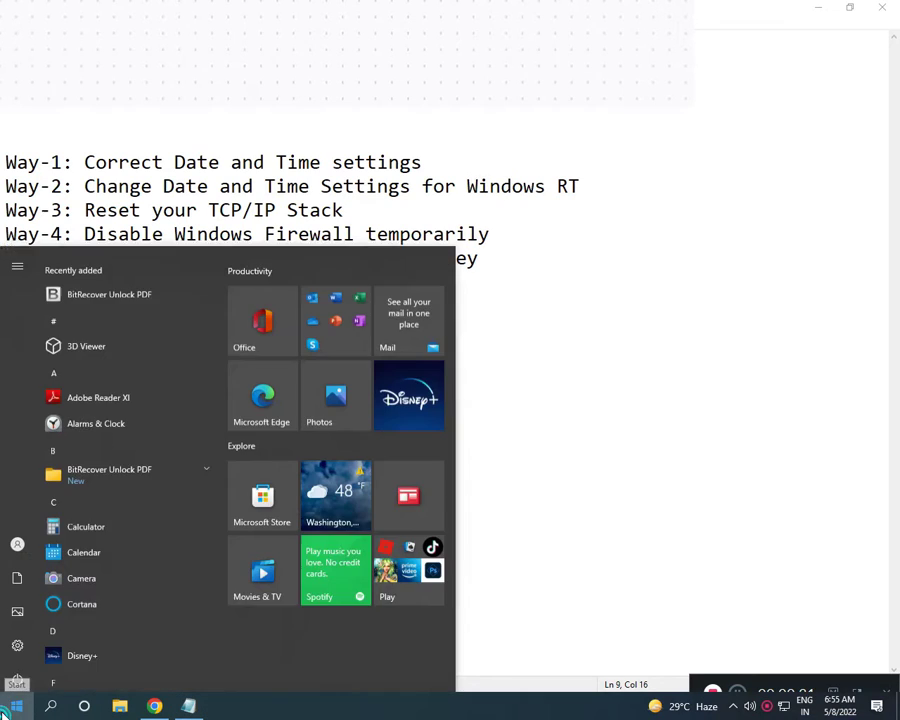
type("CON")
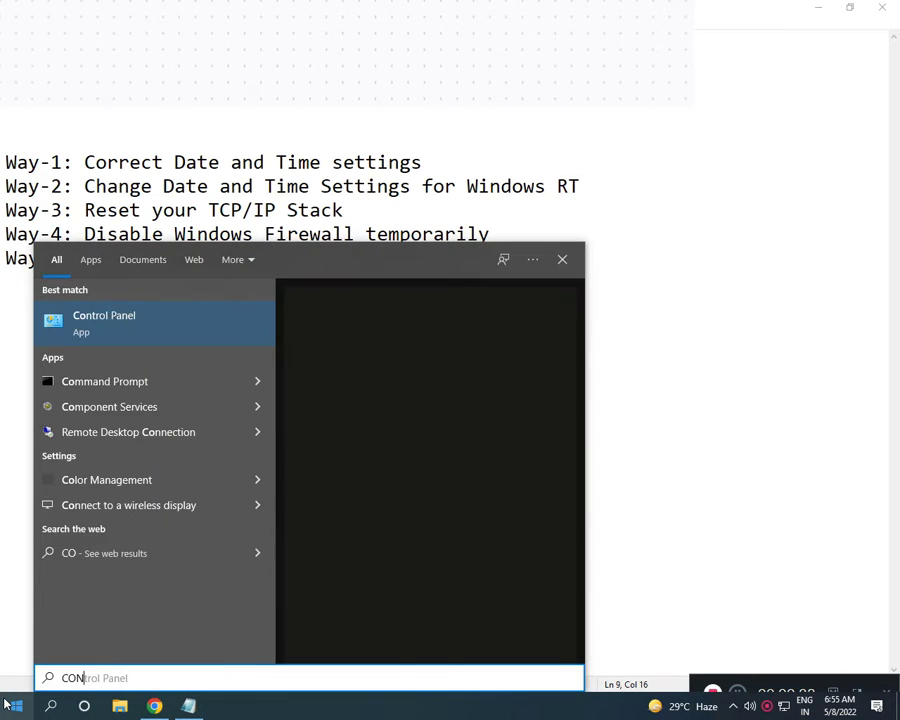
type("T")
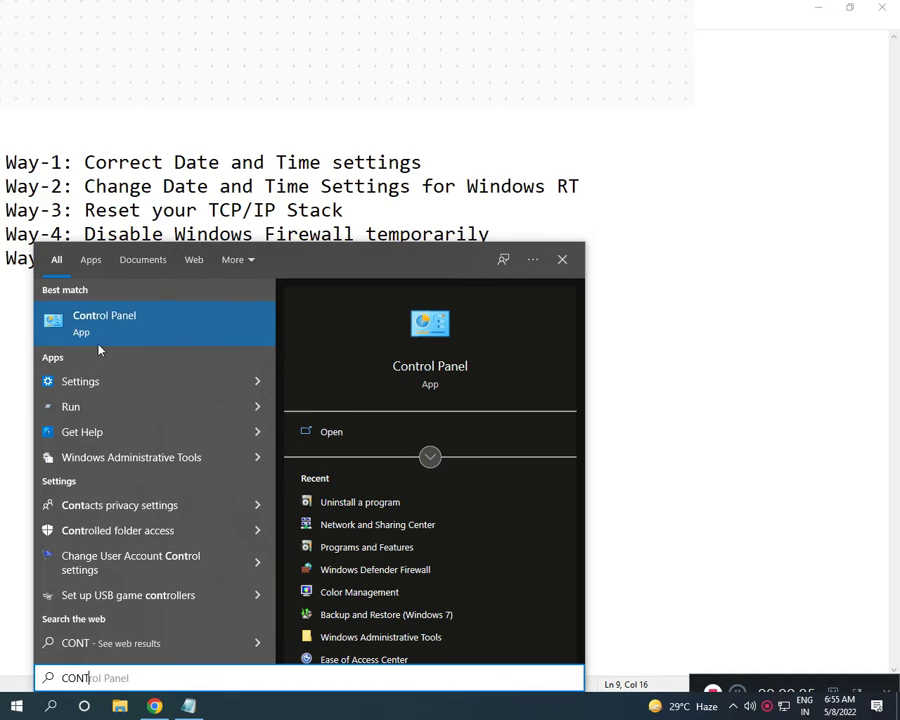
left_click(99, 345)
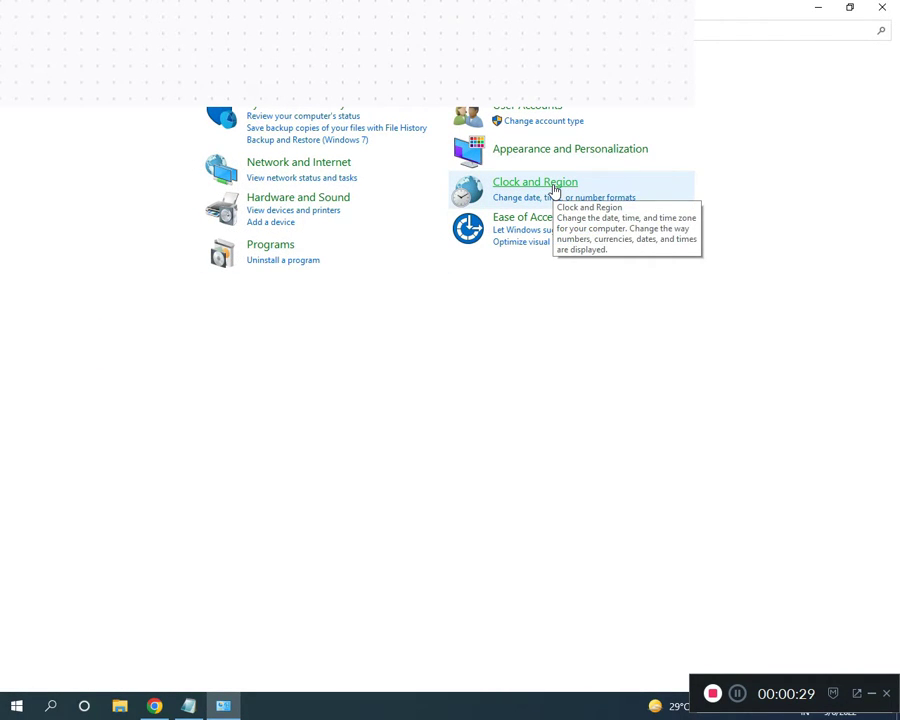
left_click(554, 186)
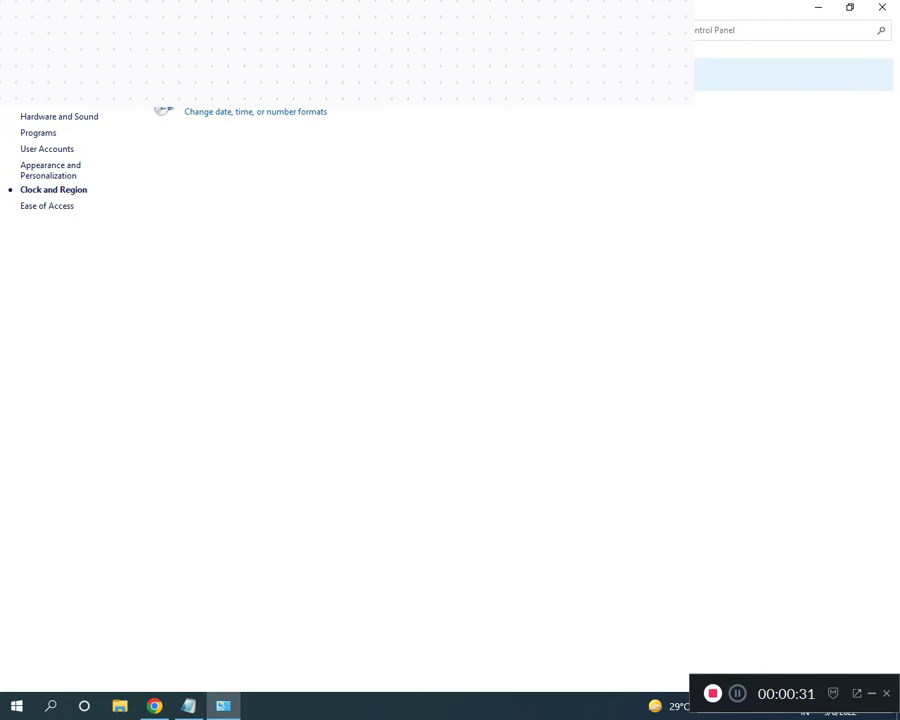
left_click(215, 52)
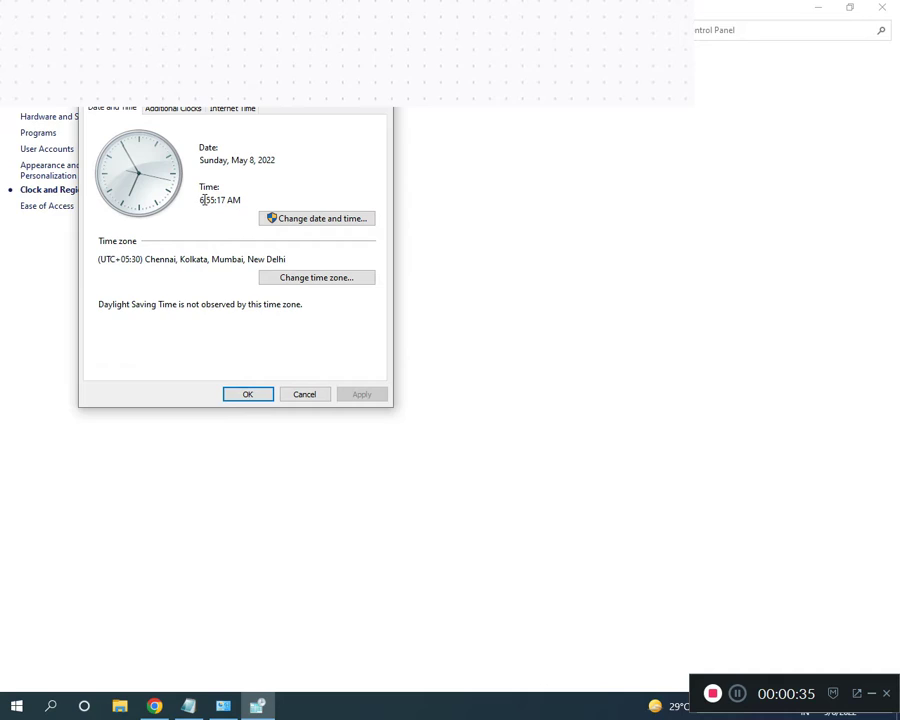
Keep the UTC+05:30 Chennai, Kolkata, Mumbai, New Delhi time zone and close Date and Time.
left_click(188, 706)
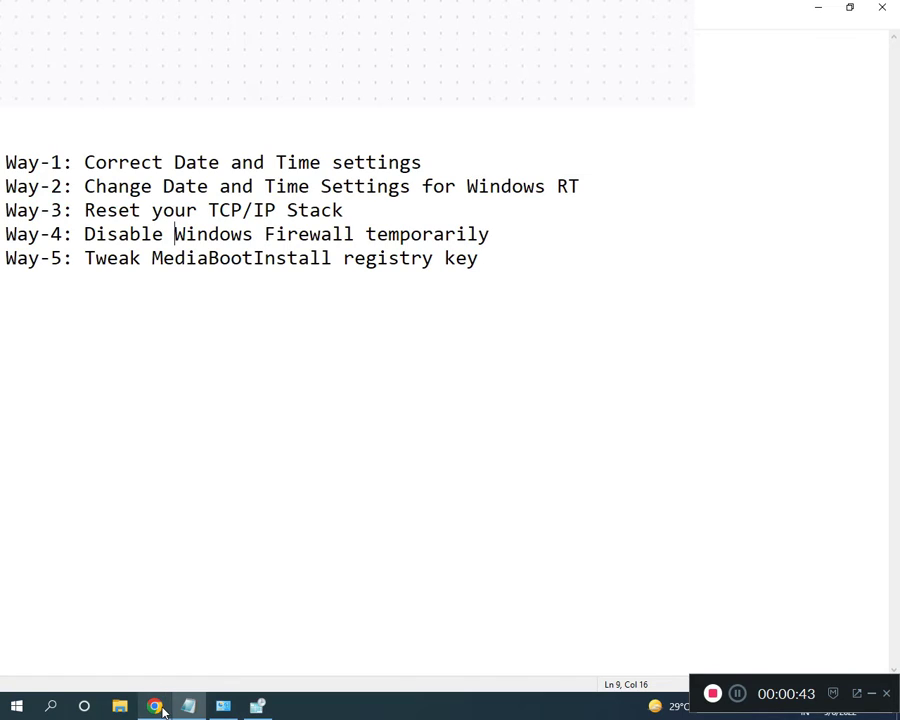
left_click(226, 708)
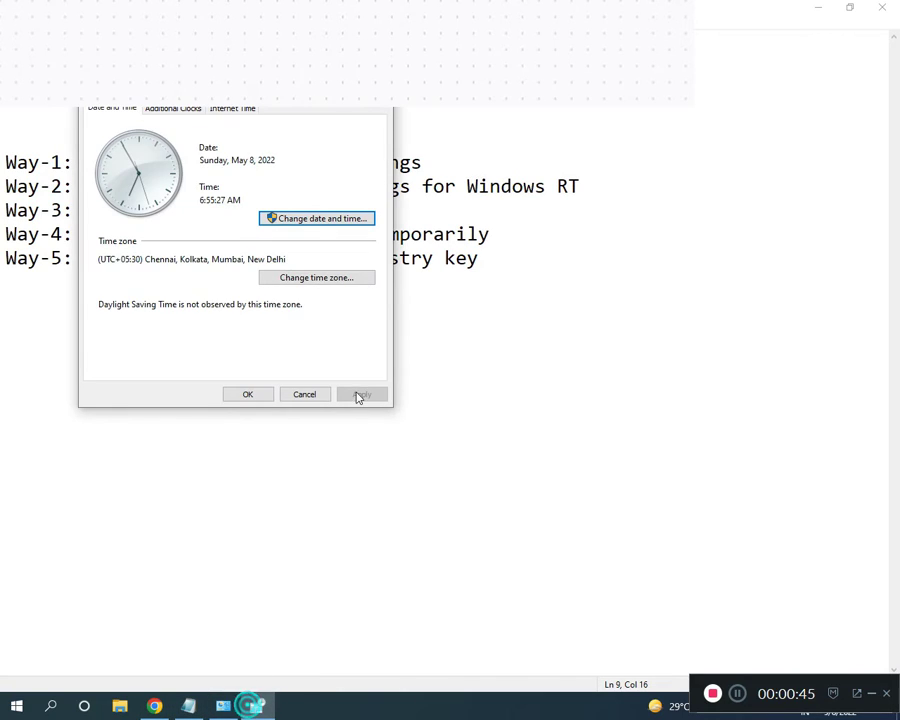
left_click(311, 279)
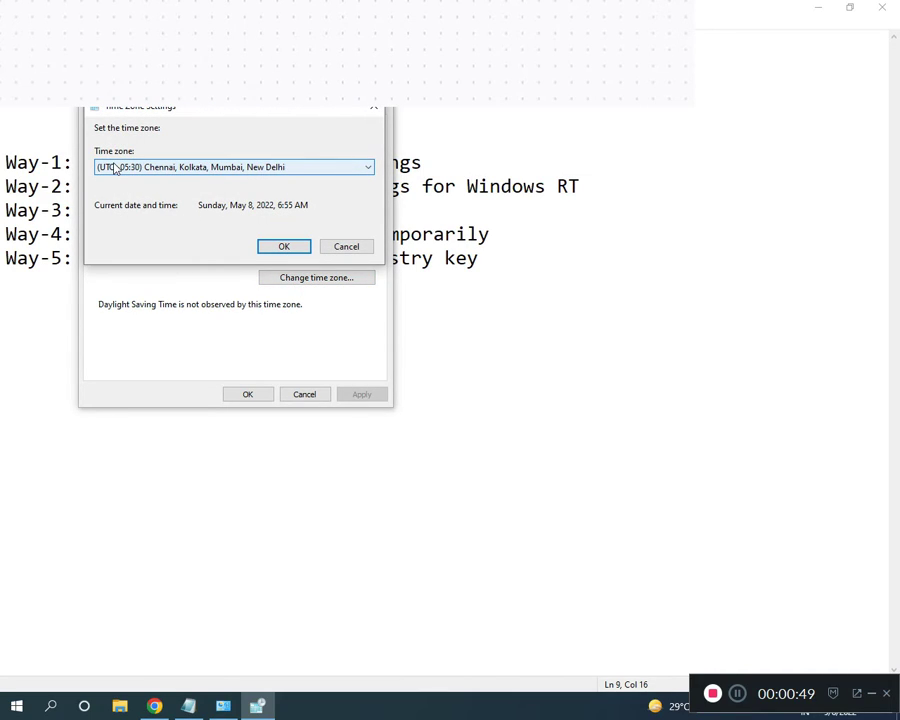
left_click(334, 170)
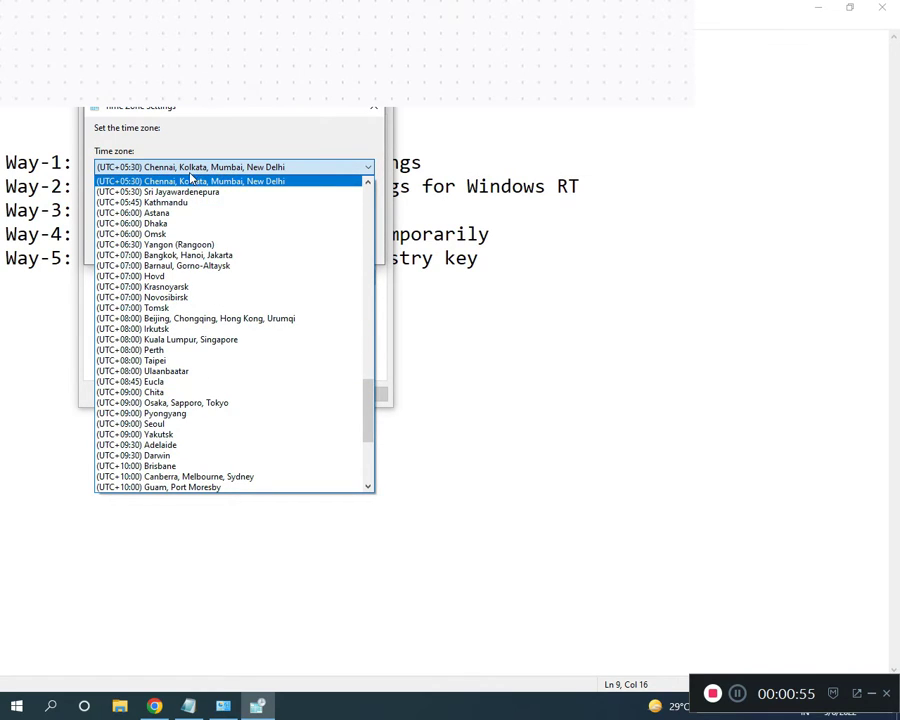
left_click(289, 168)
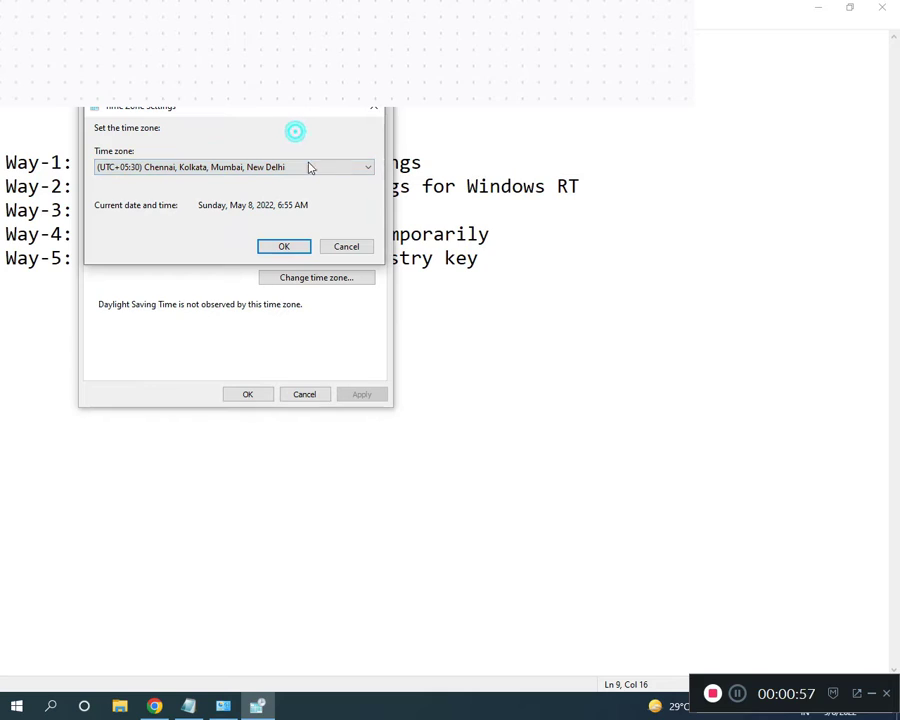
left_click(279, 248)
left_click(256, 395)
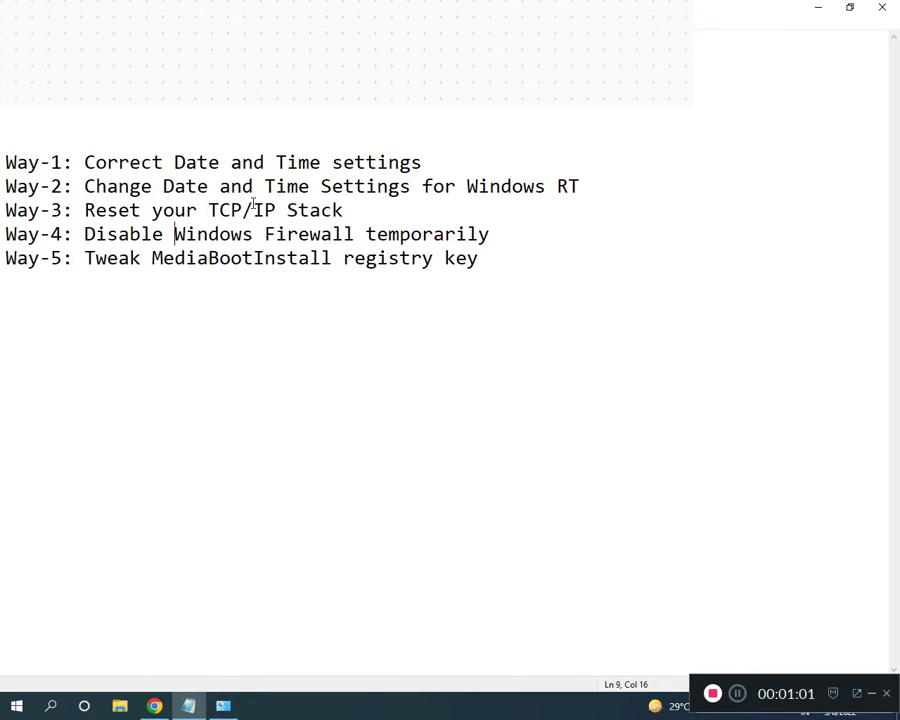
Open Network Connections from Network and Sharing Center and inspect the Ethernet adapter's menu.
left_click(228, 708)
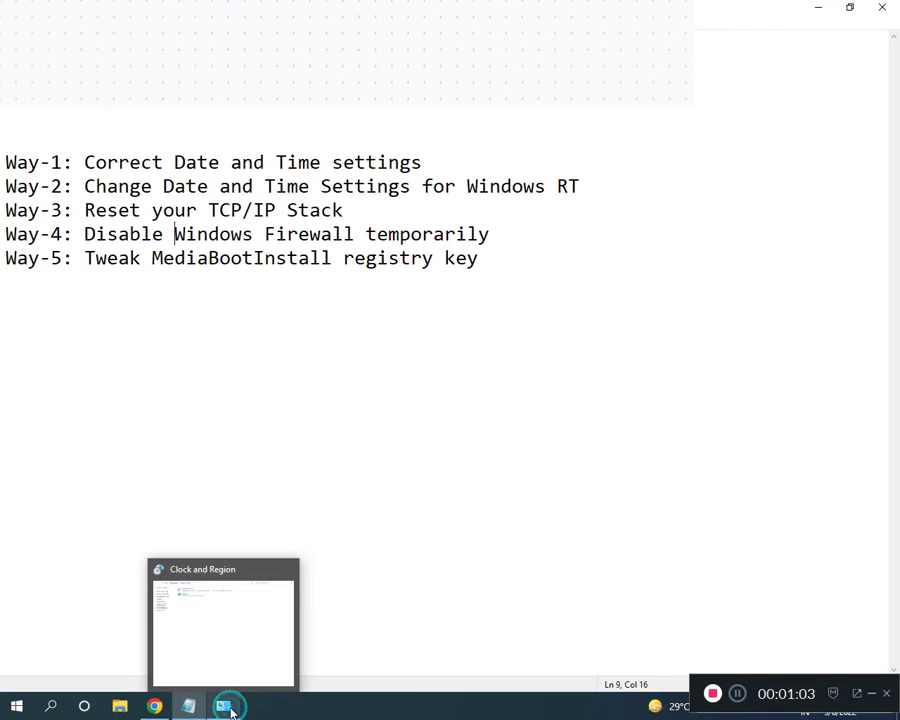
left_click(124, 30)
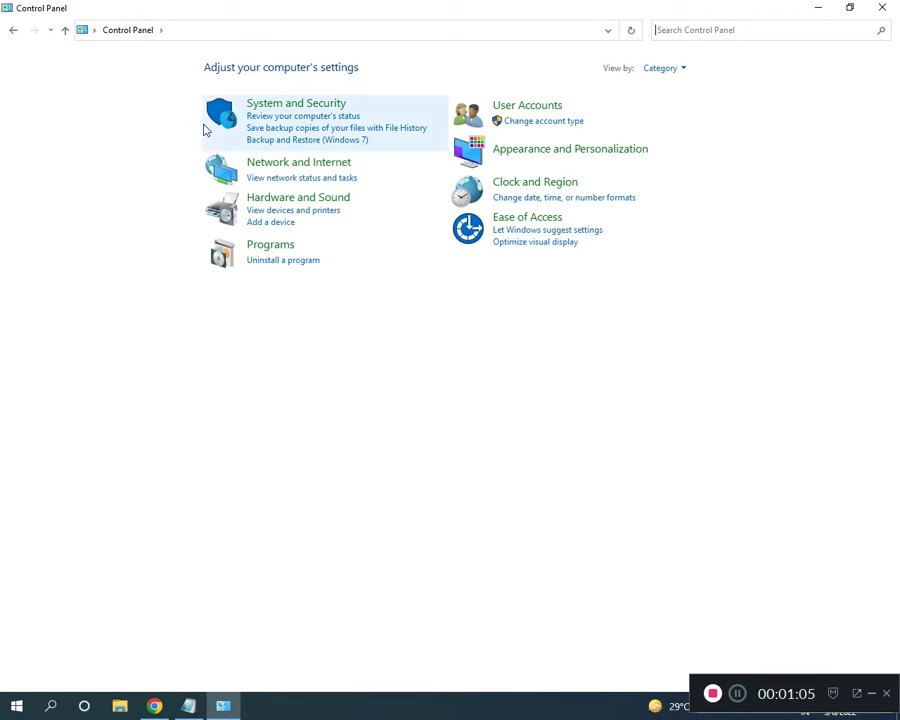
left_click(287, 168)
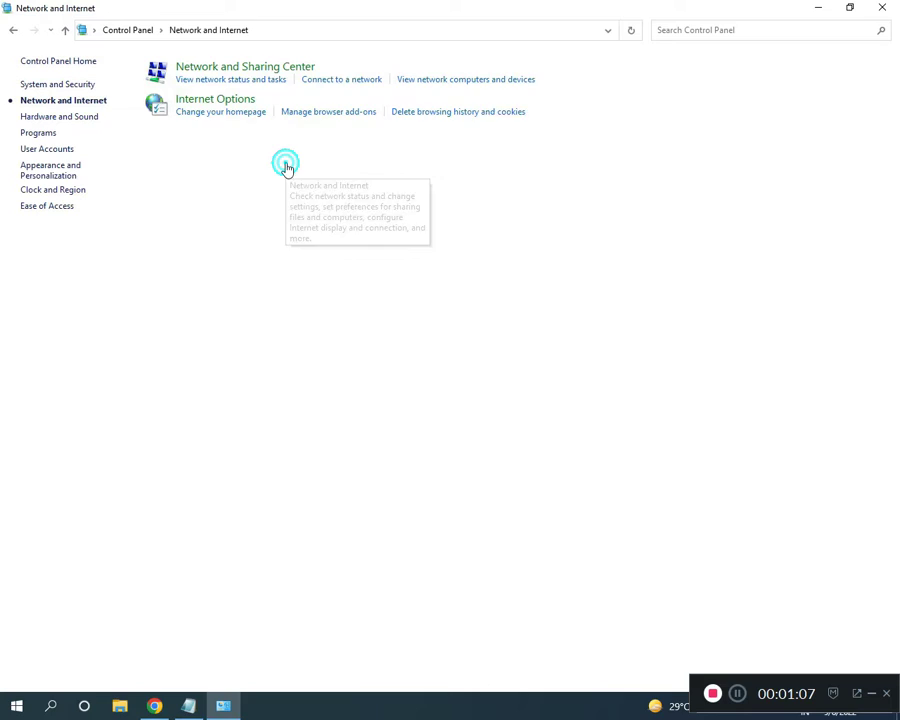
left_click(231, 70)
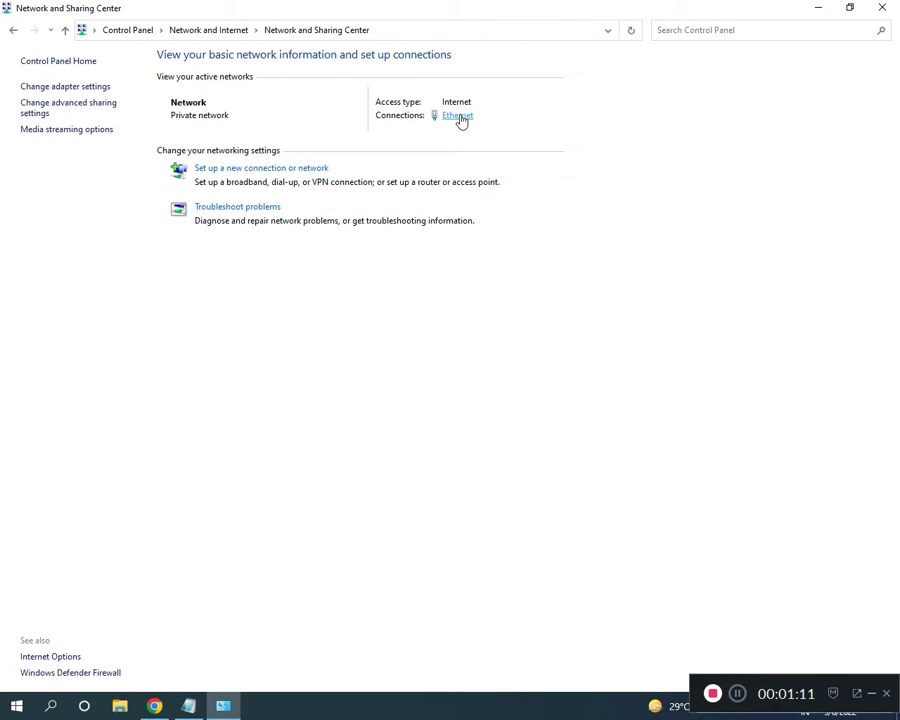
left_click(68, 86)
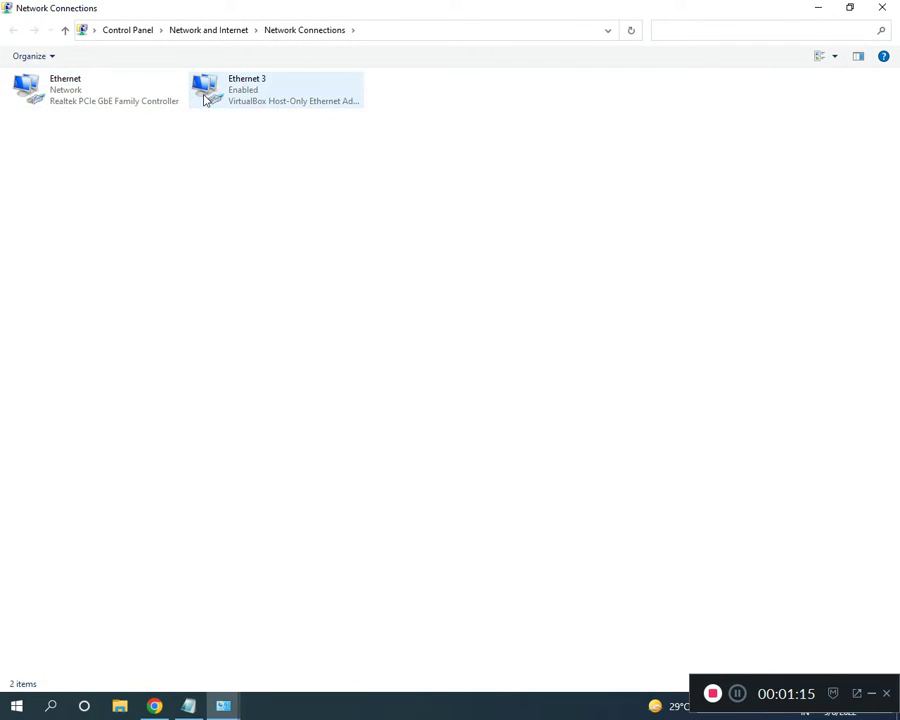
left_click(98, 92)
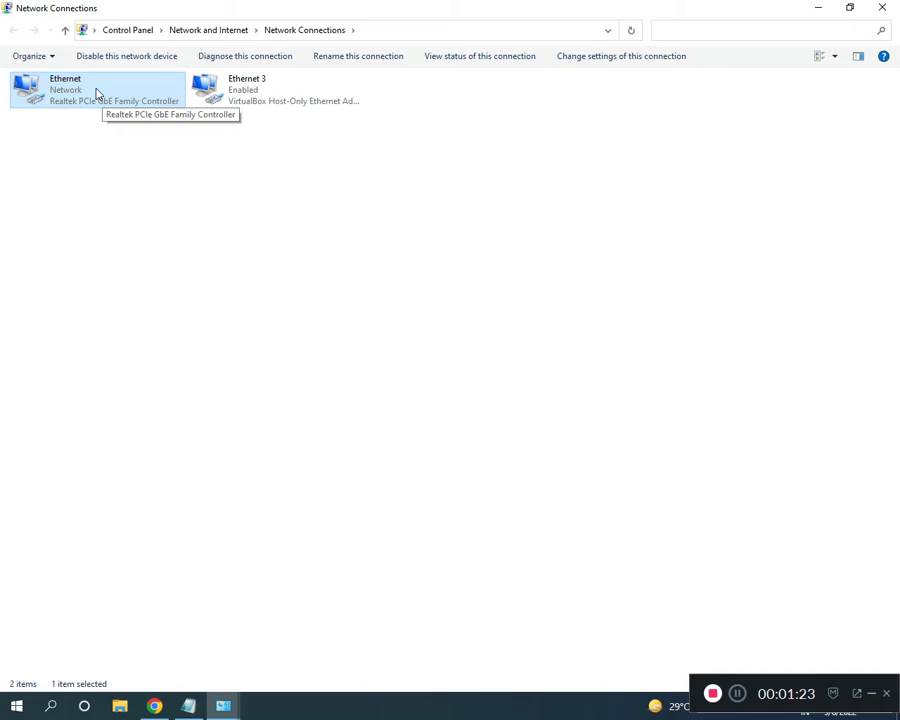
right_click(96, 90)
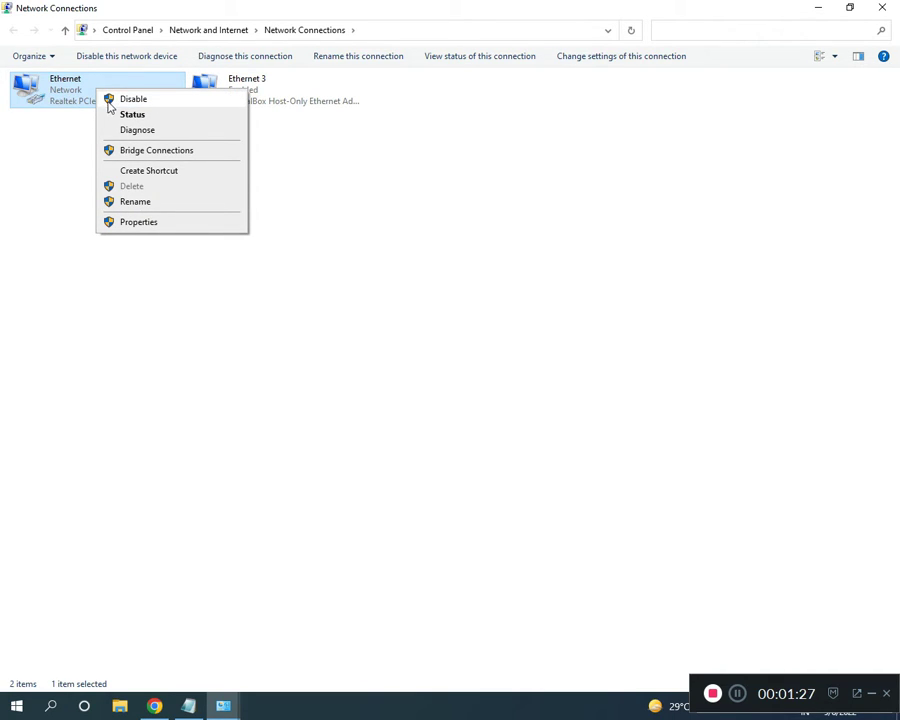
left_click(326, 210)
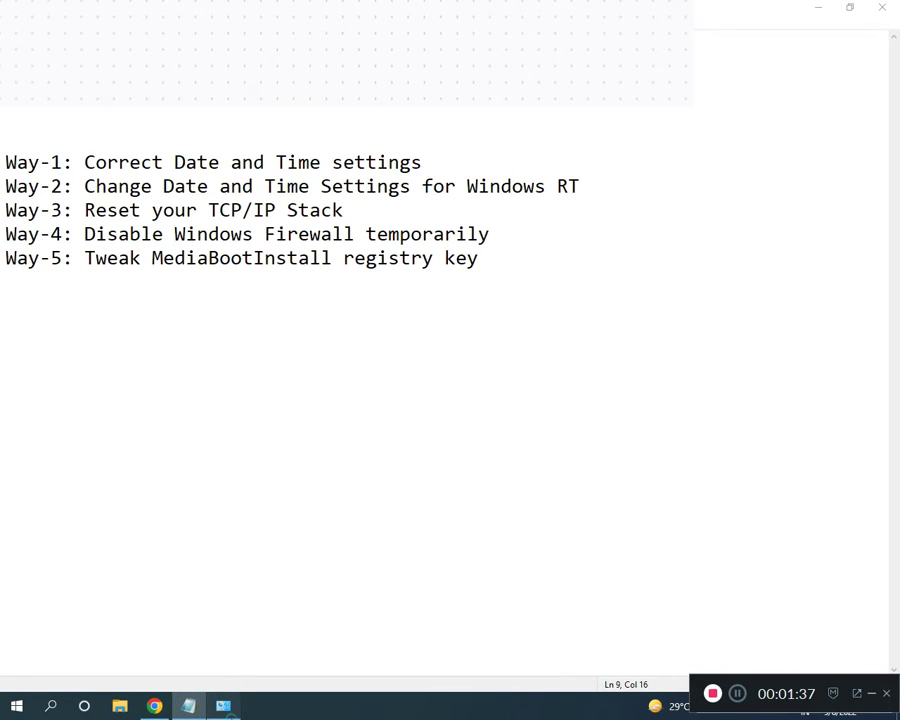
View the Windows Defender Firewall on/off page, off for private and public networks.
left_click(223, 706)
left_click(134, 31)
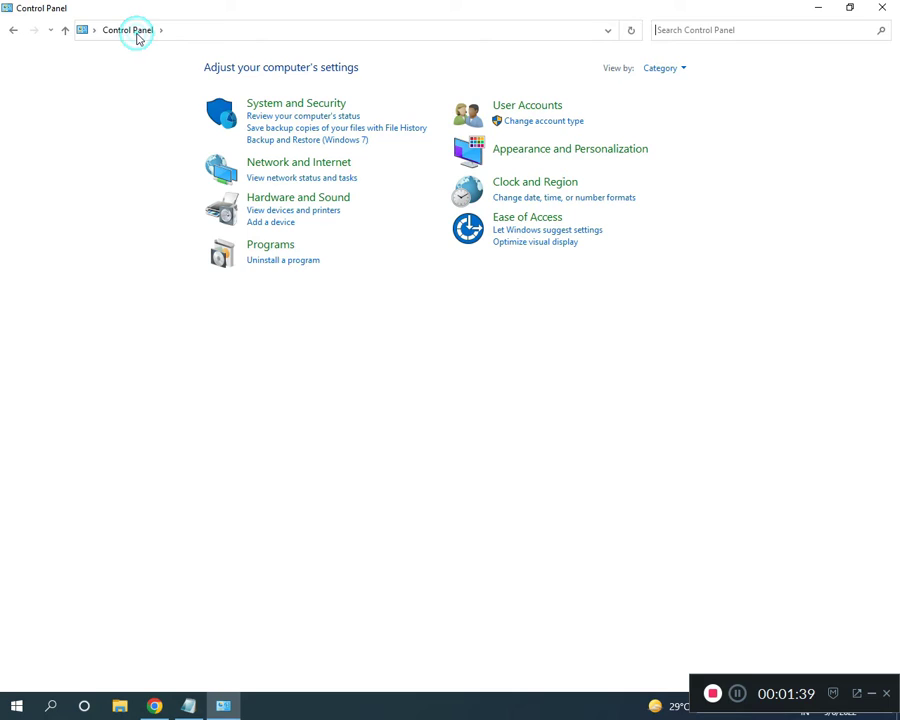
left_click(284, 108)
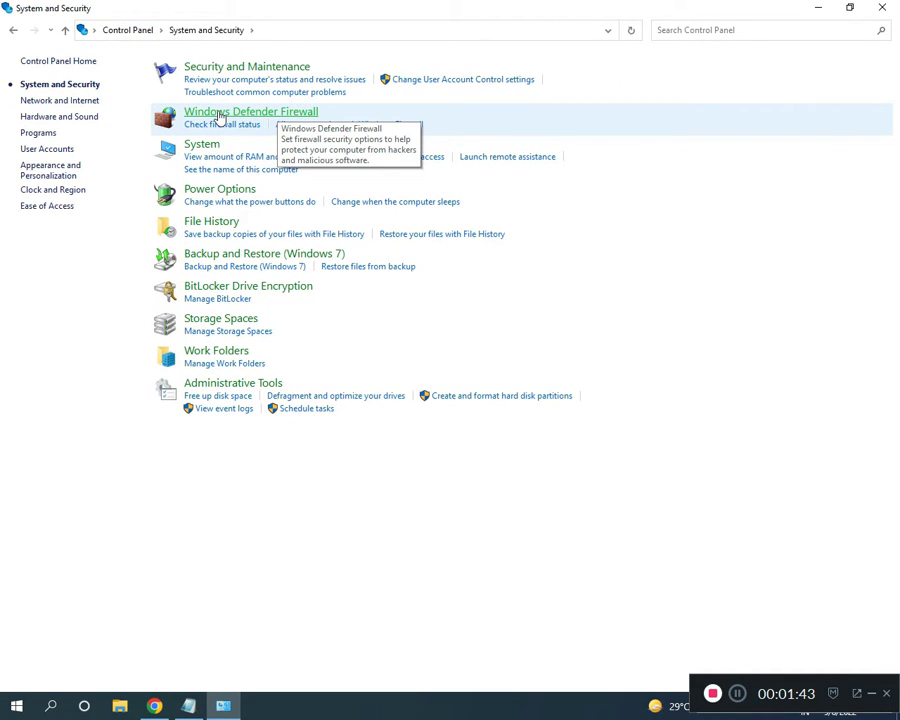
left_click(242, 114)
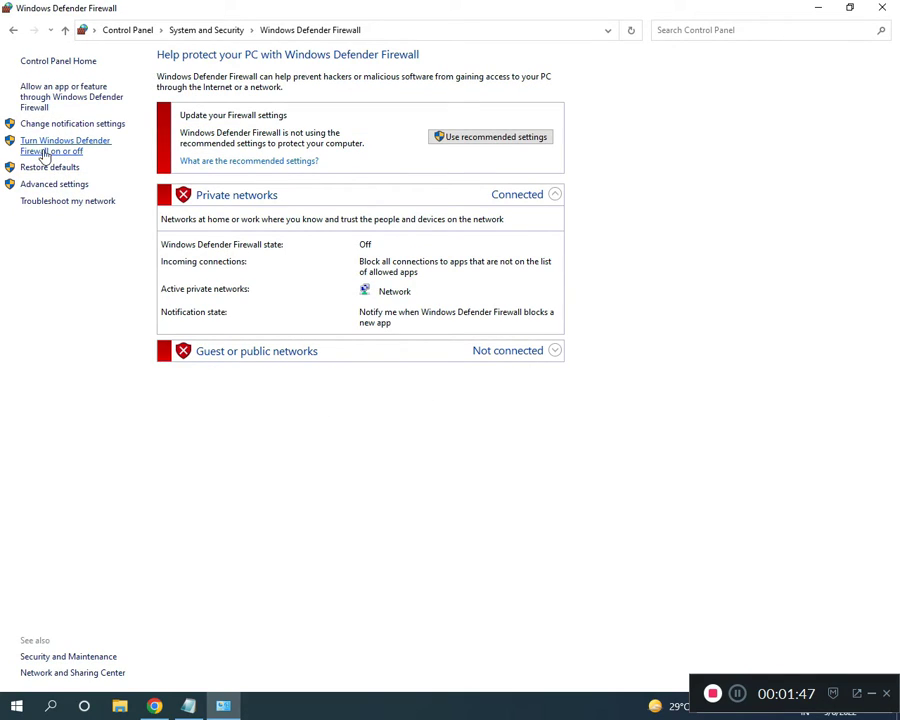
left_click(72, 148)
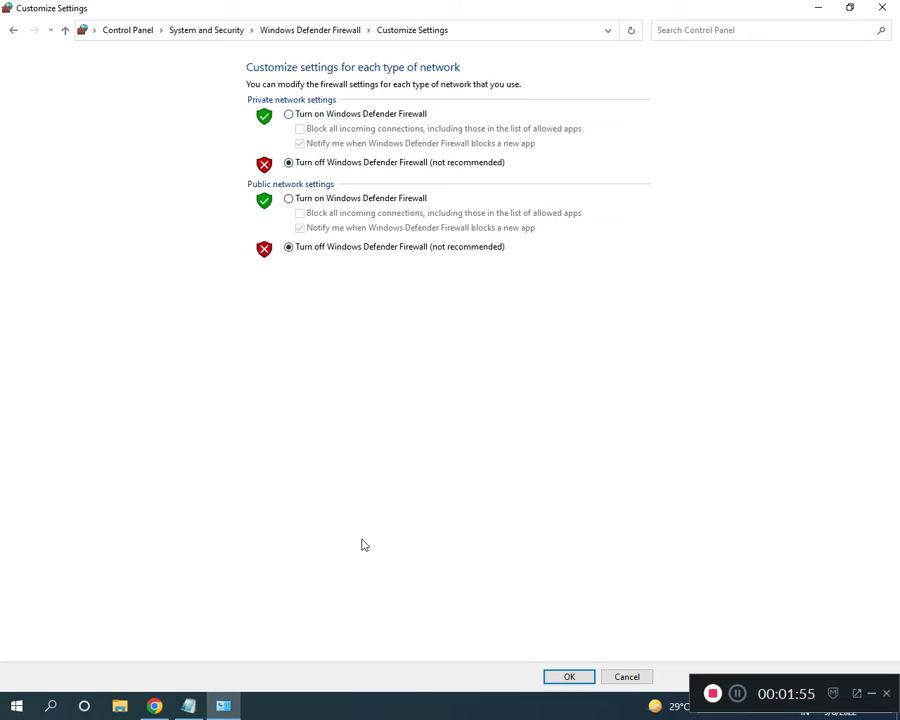
left_click(190, 706)
left_click(174, 259)
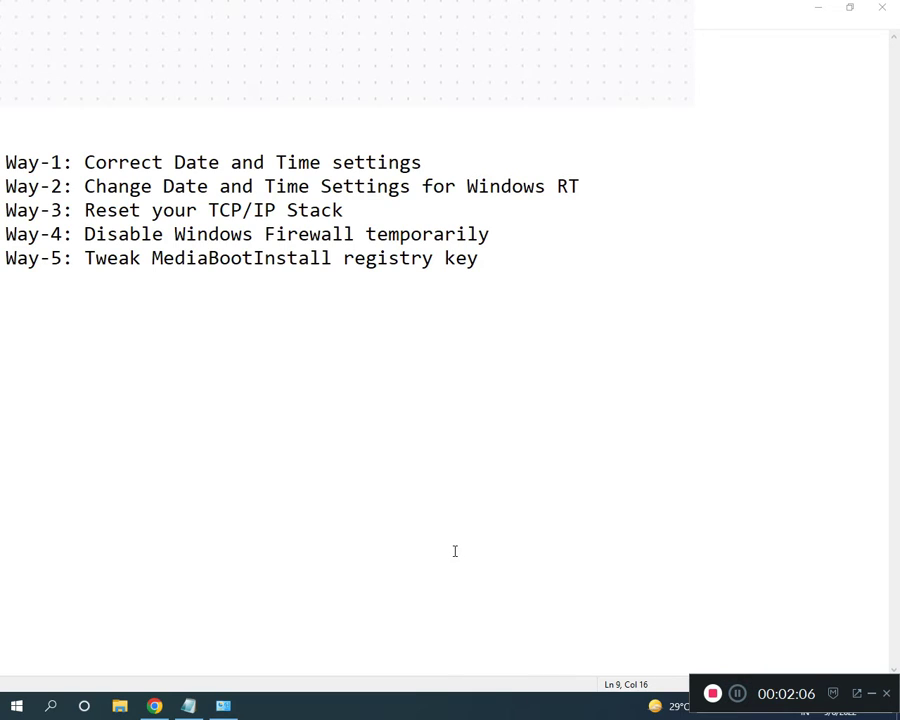
Launch regedit from the Run box and maximize the Registry Editor window.
key("super")
type("RUN")
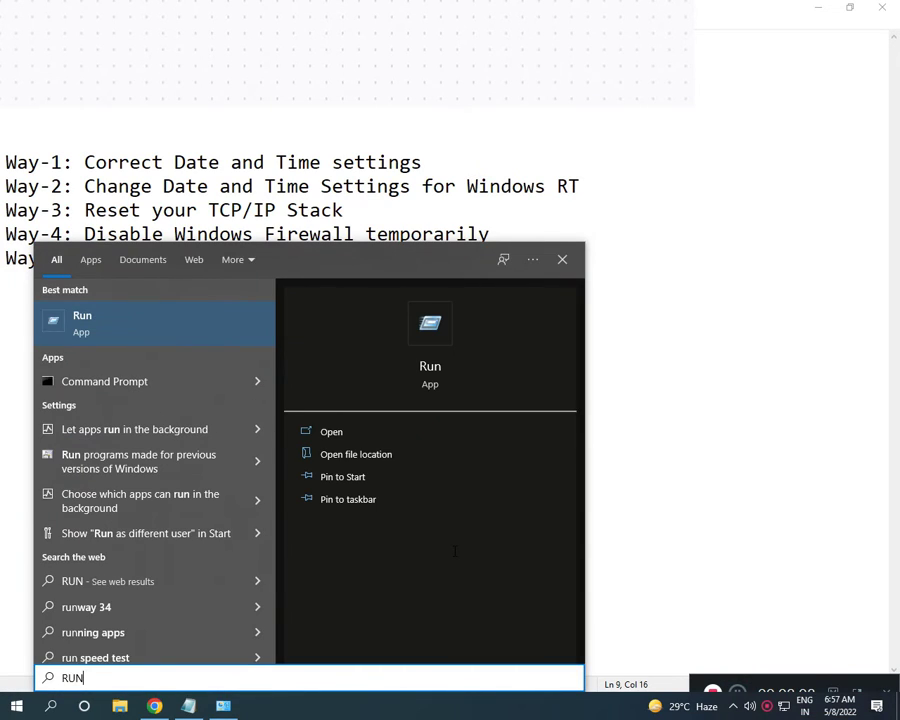
key("Return")
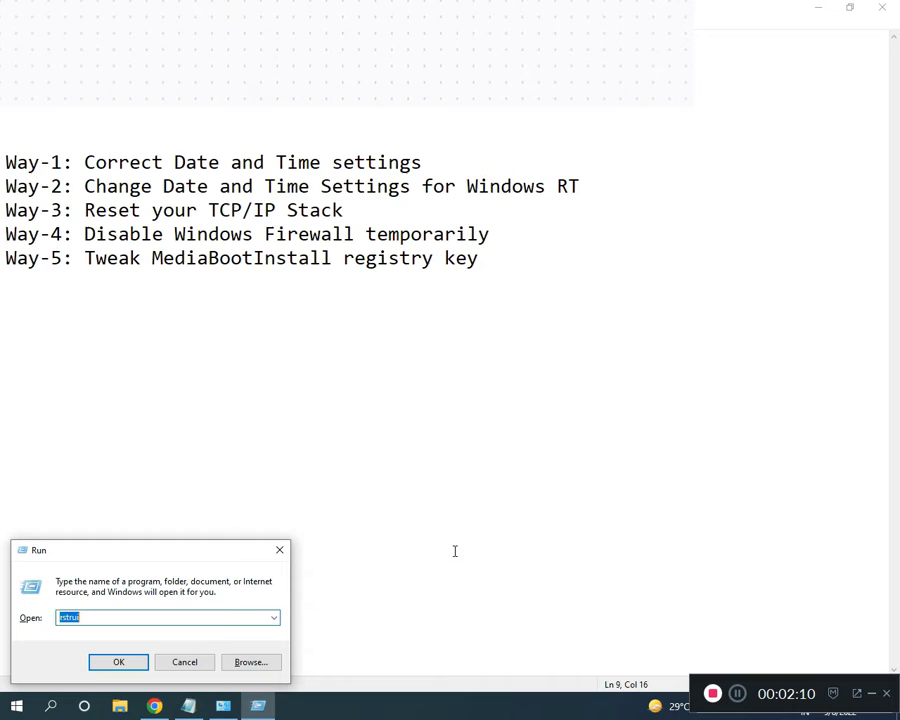
type("regedit")
left_click(115, 662)
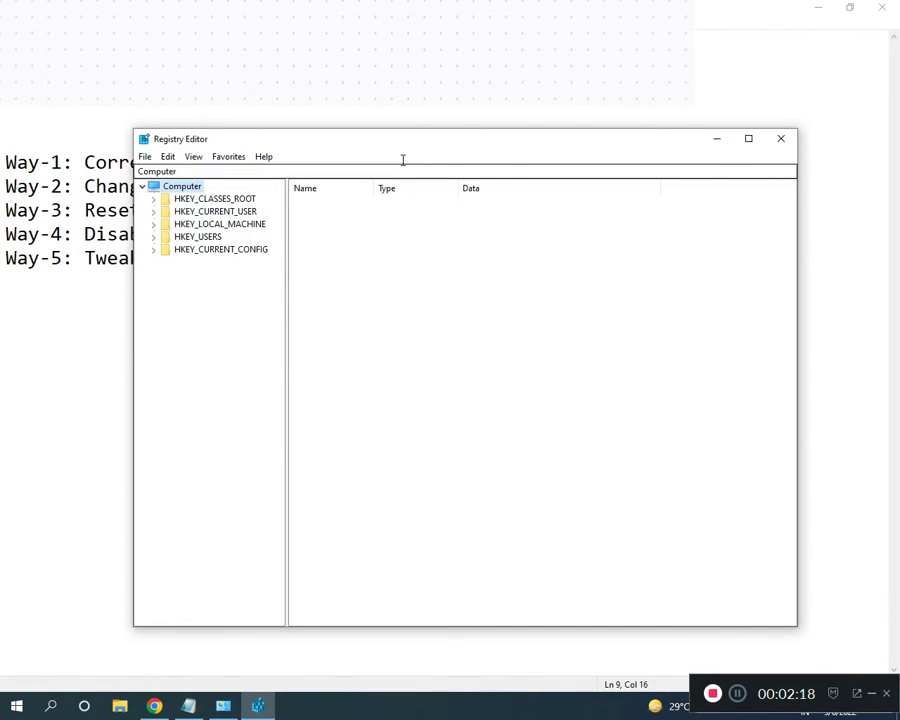
left_click(748, 138)
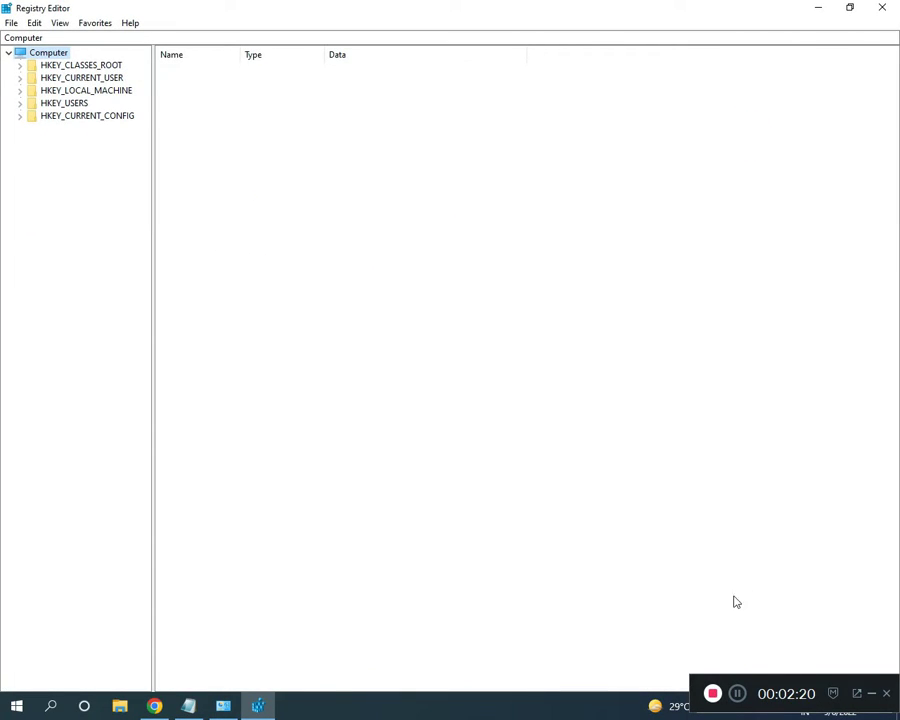
left_click(734, 690)
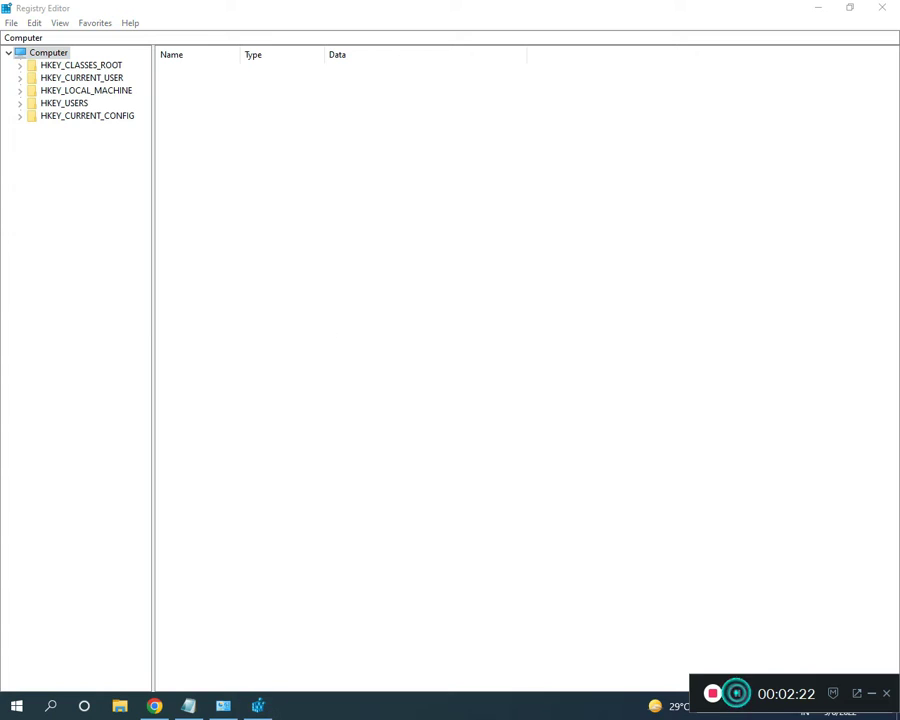
Expand HKEY_LOCAL_MACHINE, SOFTWARE and Microsoft in the registry tree.
left_click(19, 91)
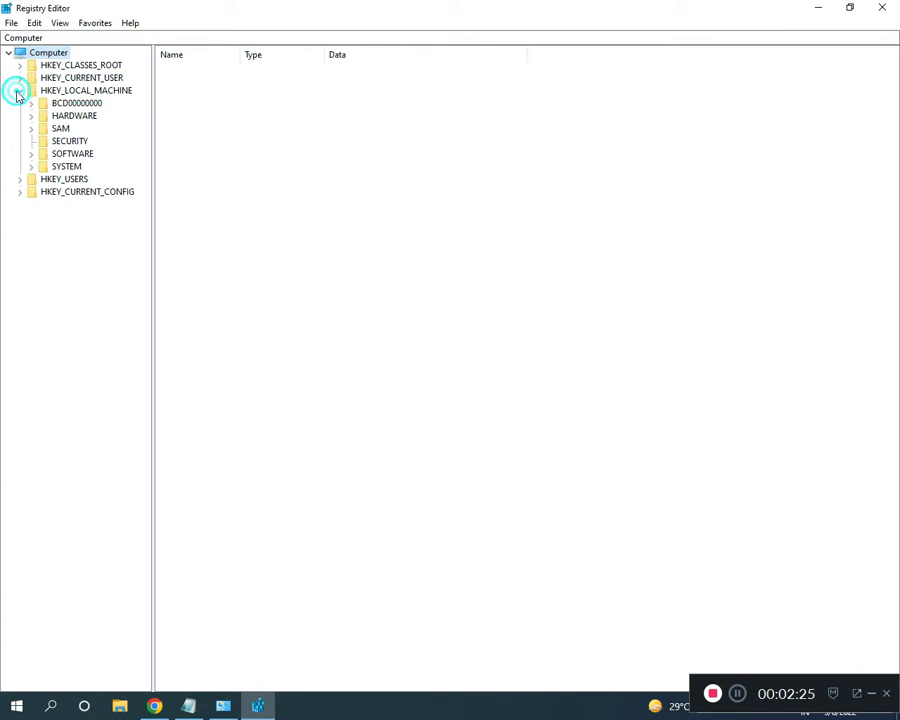
left_click(31, 154)
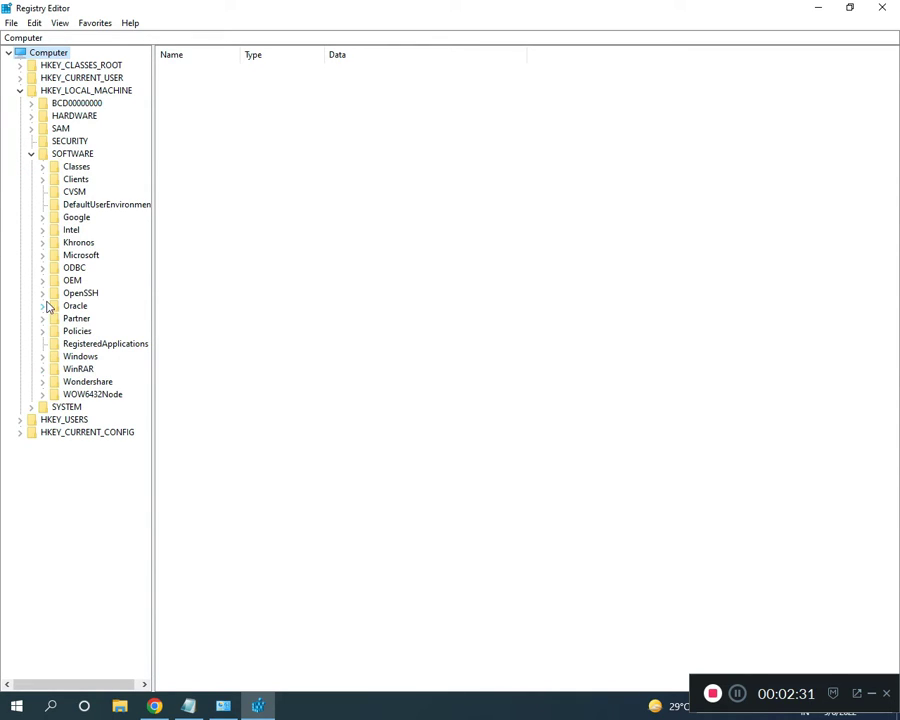
left_click(42, 257)
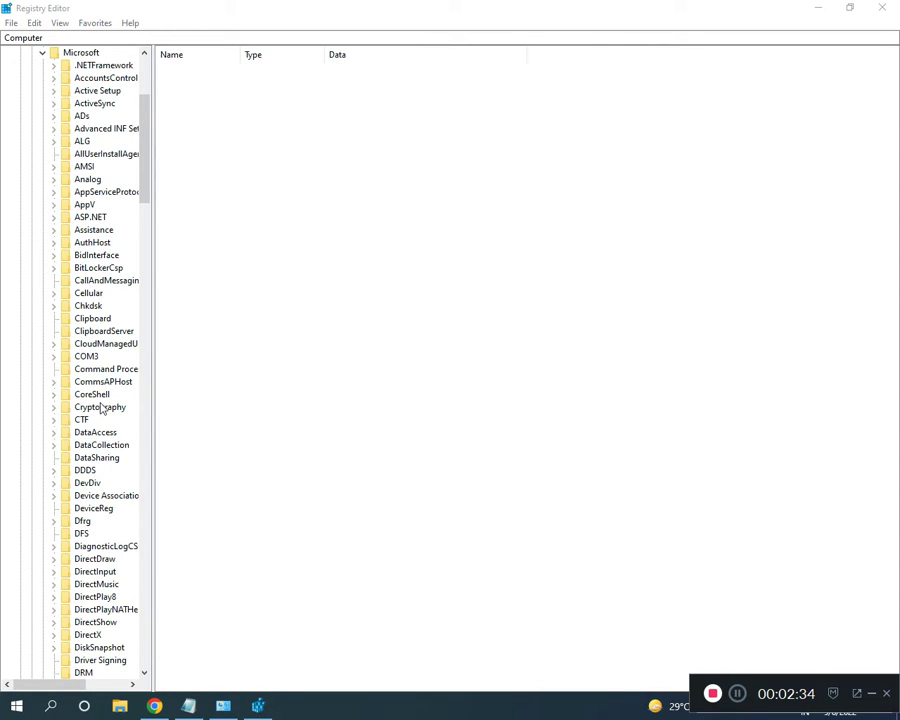
scroll(101, 408, "down", 5)
scroll(101, 408, "down", 6)
scroll(101, 408, "down", 6)
scroll(101, 410, "down", 5)
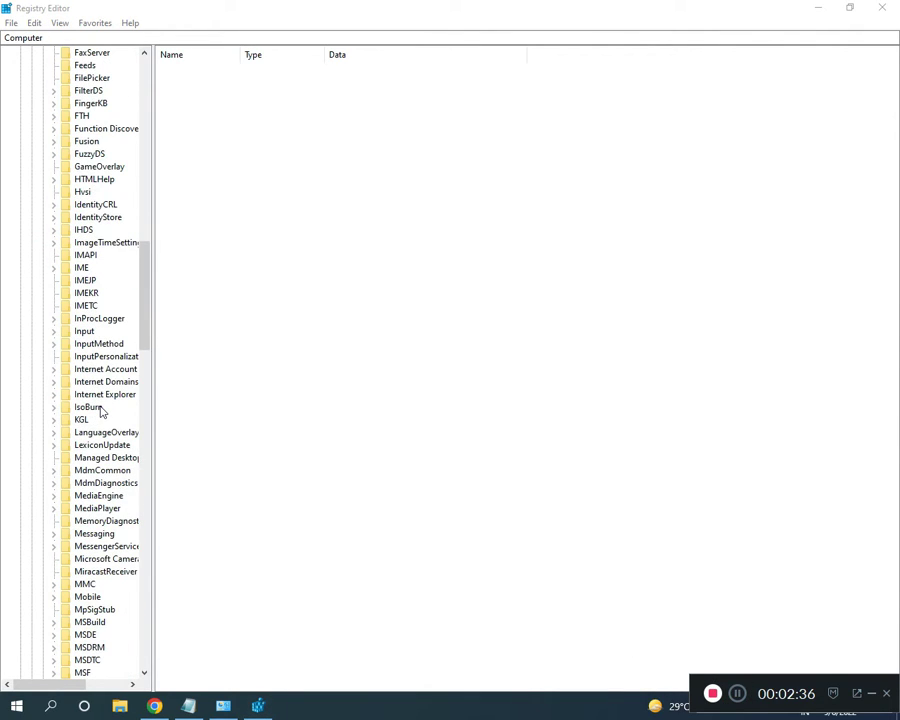
scroll(101, 410, "down", 1)
scroll(98, 418, "down", 3)
scroll(106, 468, "down", 9)
scroll(106, 490, "down", 6)
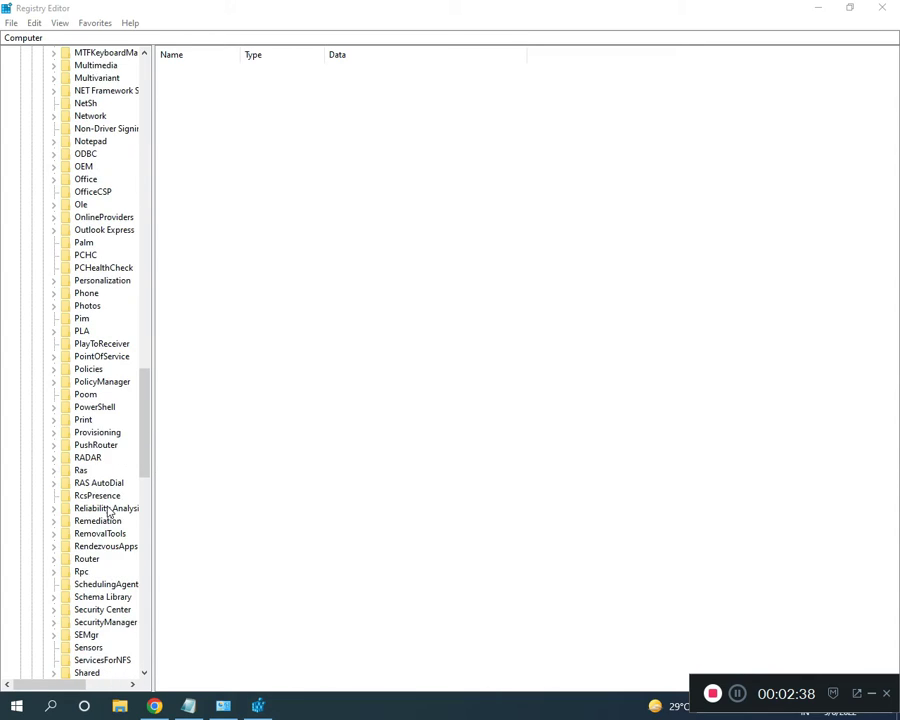
scroll(110, 510, "down", 4)
scroll(145, 466, "down", 3)
scroll(148, 535, "down", 6)
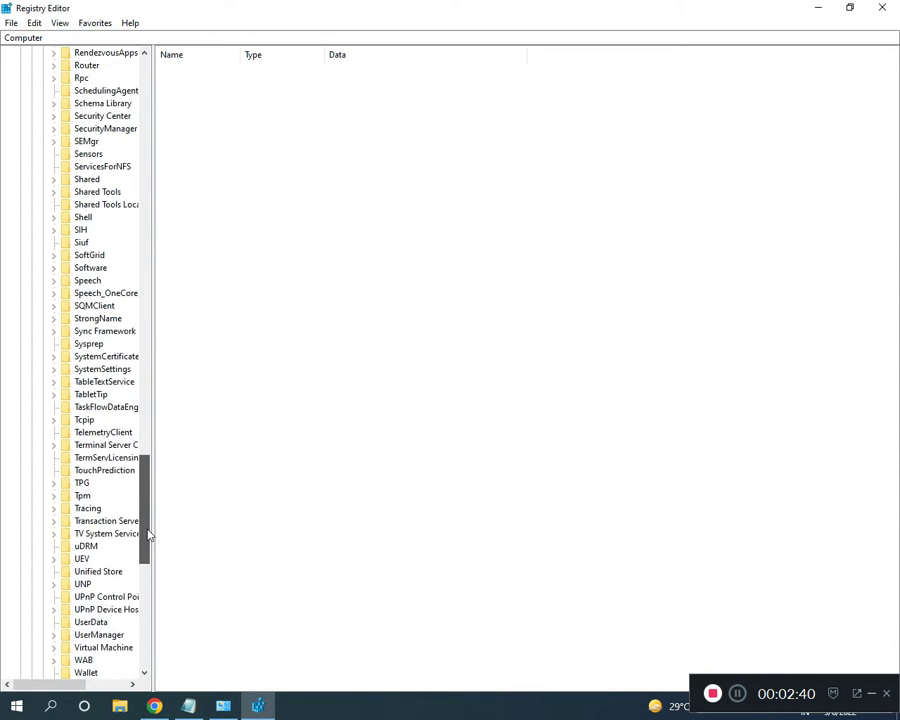
scroll(147, 537, "down", 5)
scroll(148, 550, "down", 3)
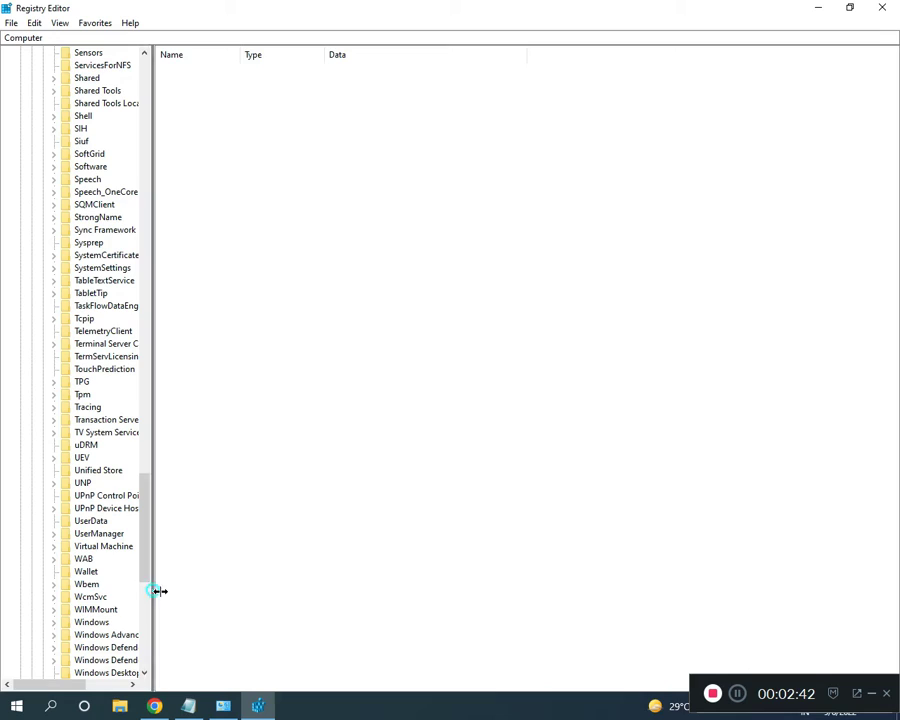
left_click_drag(158, 591, 321, 598)
scroll(114, 606, "down", 1)
scroll(115, 607, "down", 1)
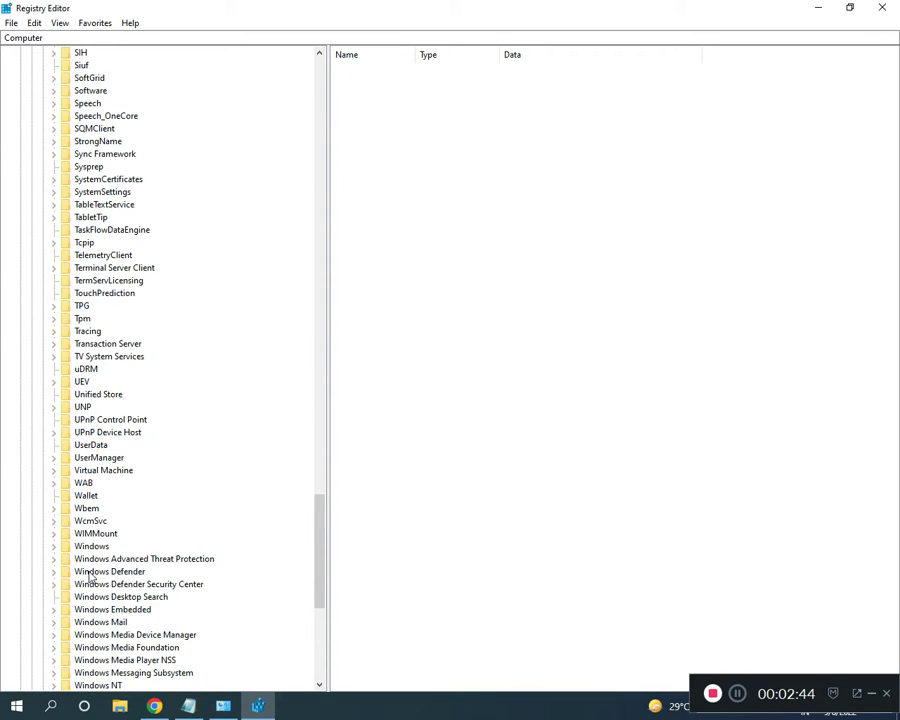
Expand Windows, CurrentVersion and Setup to reveal the OOBE subkey.
left_click(54, 546)
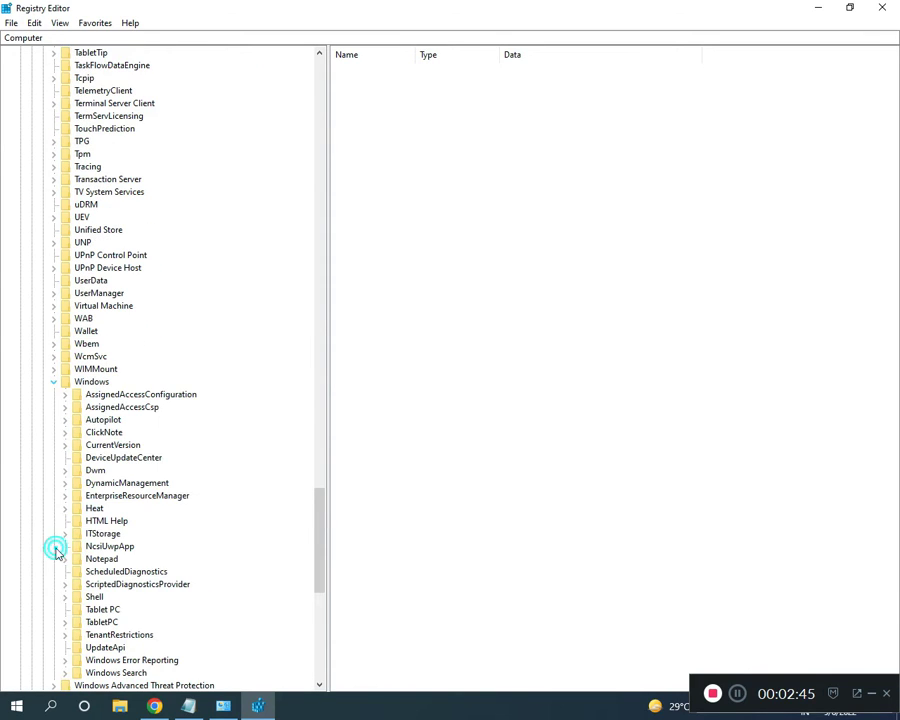
left_click(64, 445)
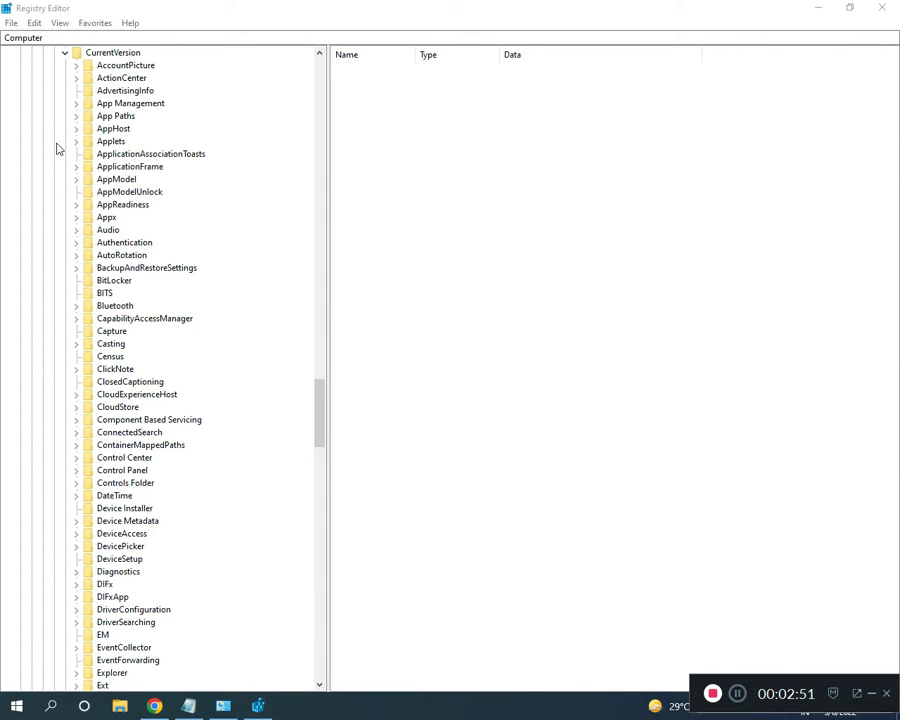
scroll(169, 480, "down", 1)
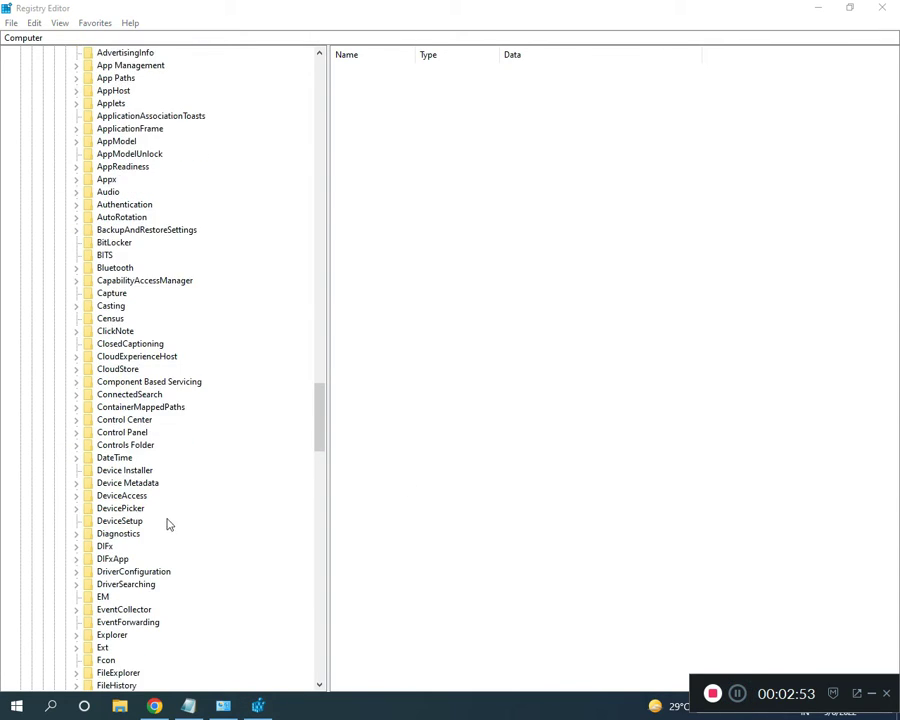
scroll(167, 532, "down", 3)
scroll(163, 552, "down", 2)
scroll(150, 590, "down", 1)
scroll(140, 620, "down", 2)
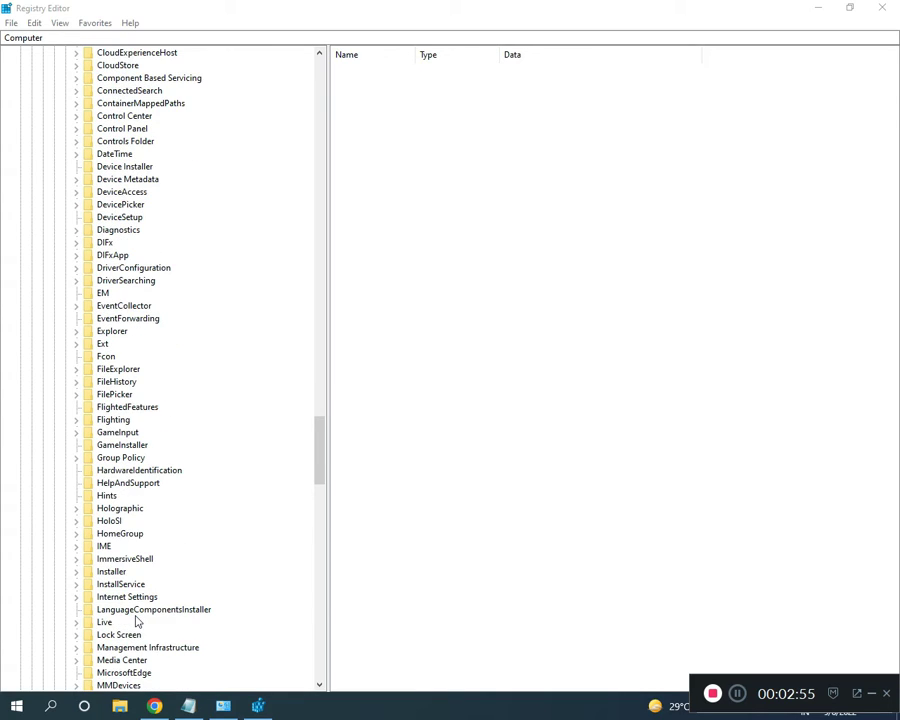
scroll(136, 620, "down", 2)
scroll(136, 620, "down", 3)
scroll(137, 622, "down", 4)
scroll(137, 622, "down", 4)
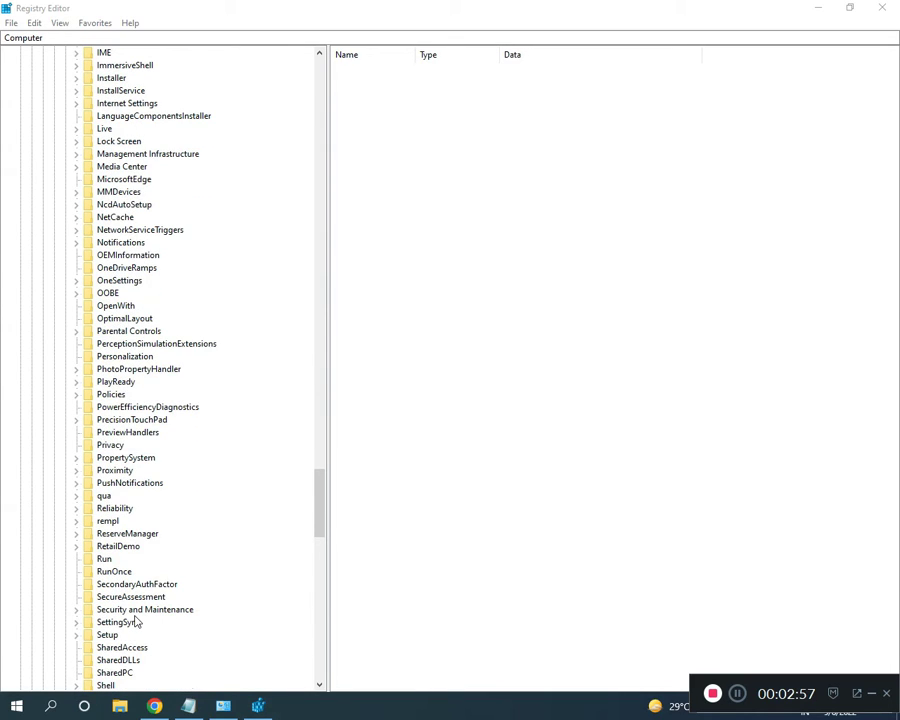
left_click(77, 635)
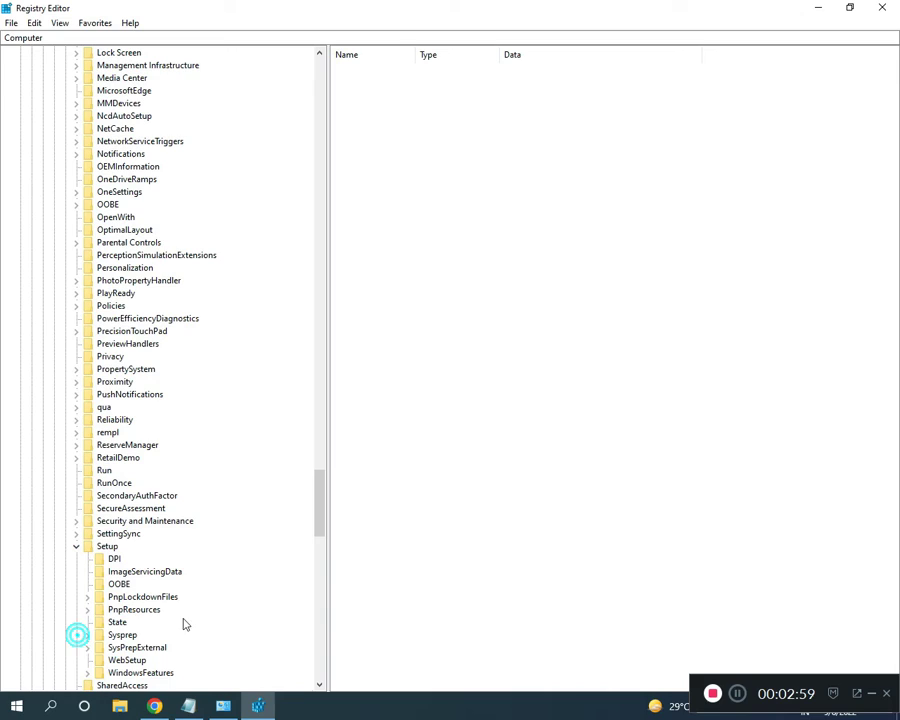
Set the mediabootinstall value under Setup\OOBE to 0.
left_click(118, 585)
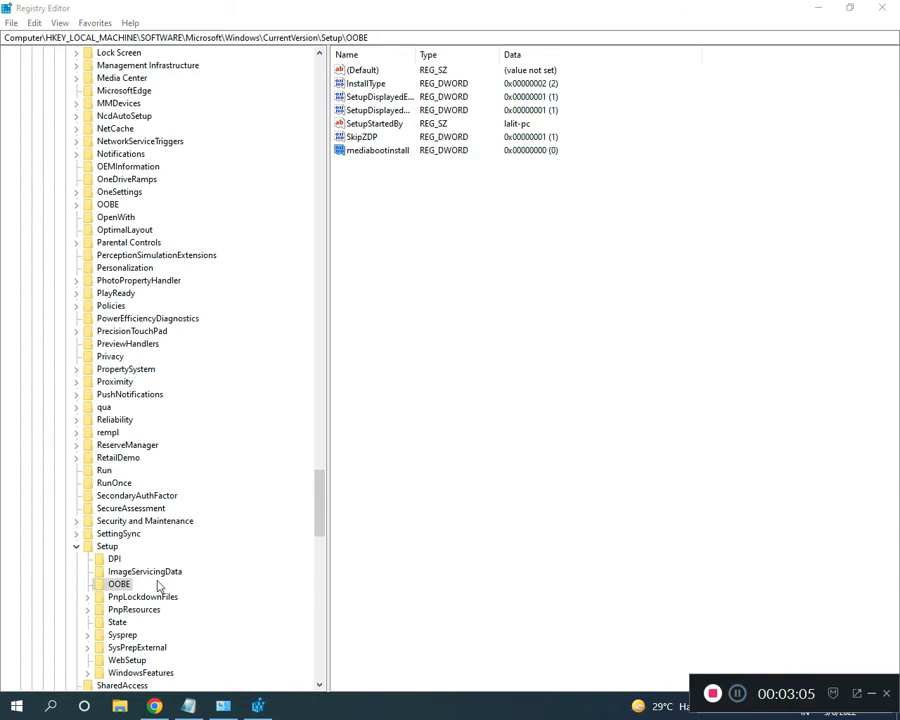
double_click(366, 152)
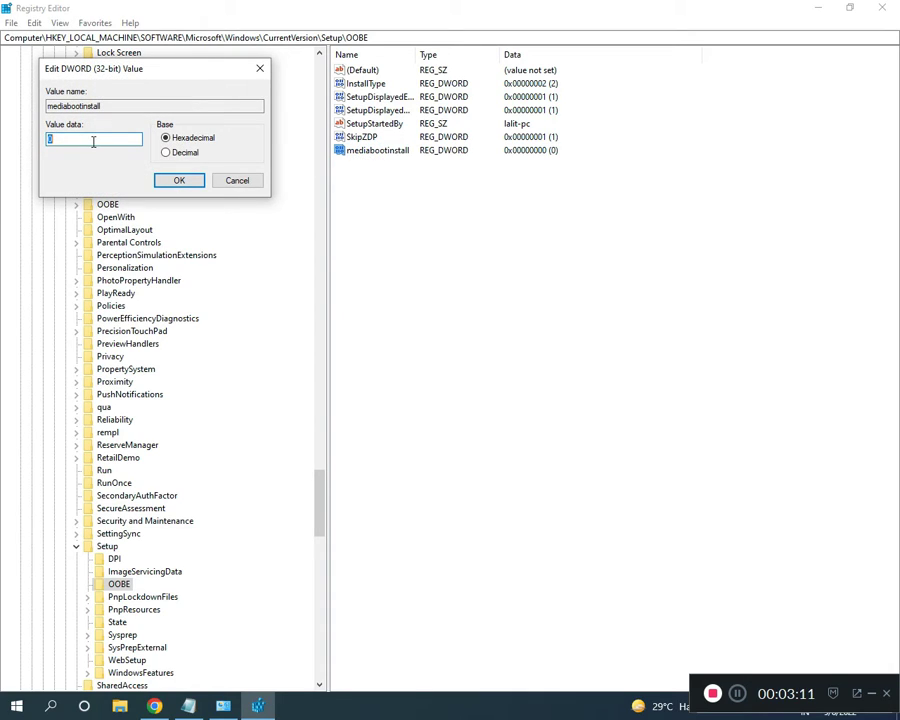
left_click(92, 139)
left_click(172, 180)
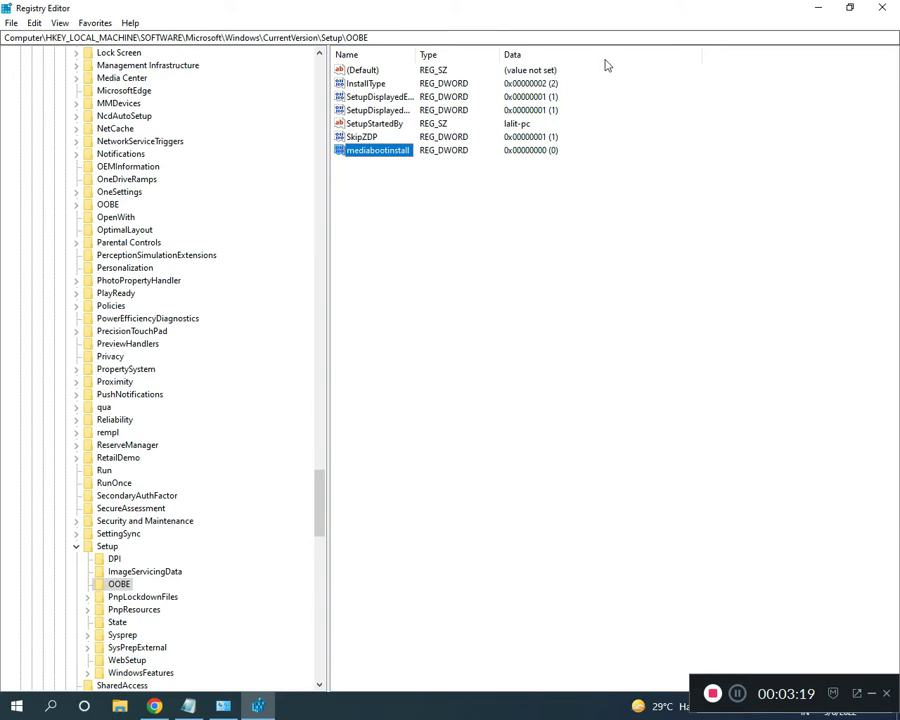
left_click(752, 697)
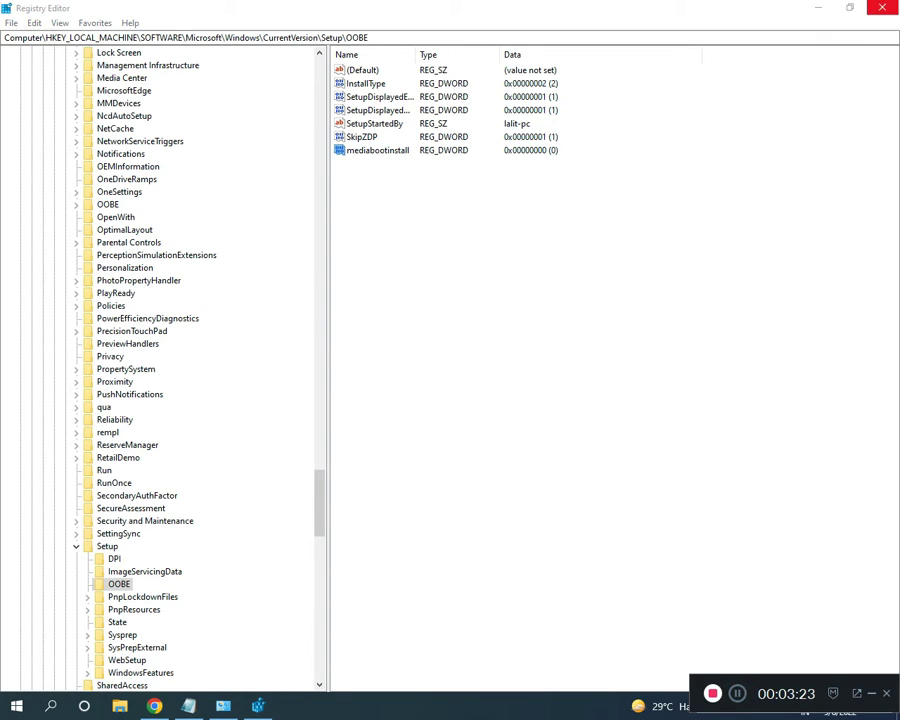
Close Registry Editor and launch Command Prompt (cmd) as administrator.
key("alt+F4")
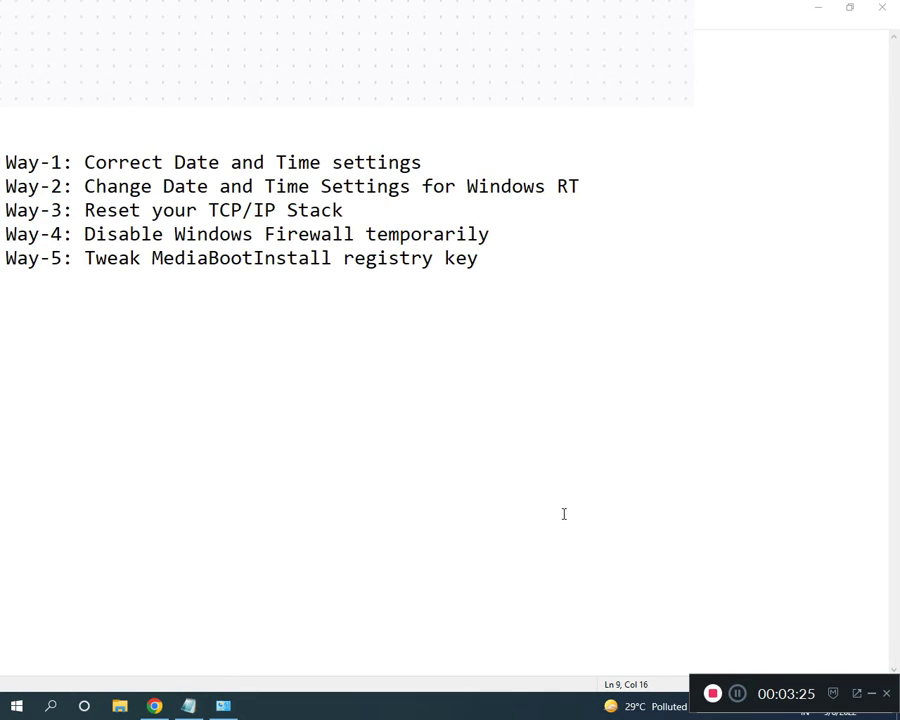
key("super")
type("cmd")
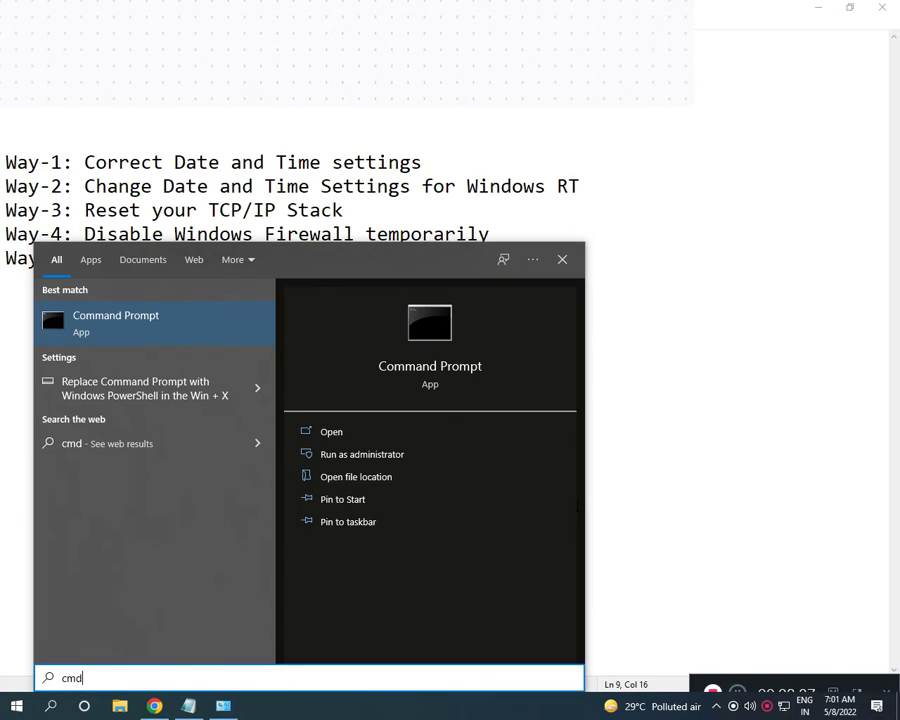
right_click(212, 326)
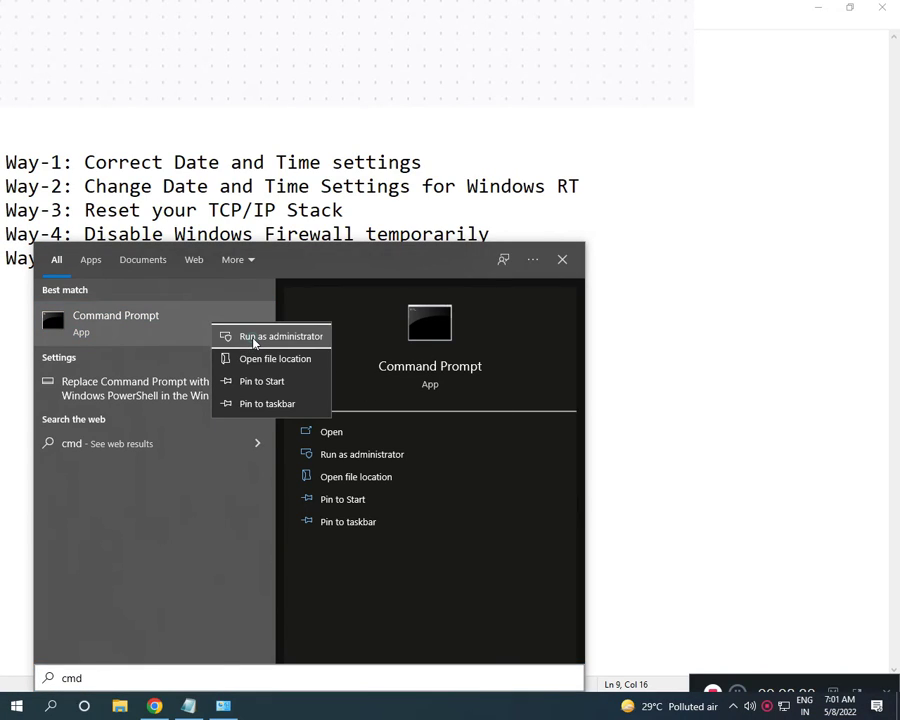
left_click(253, 340)
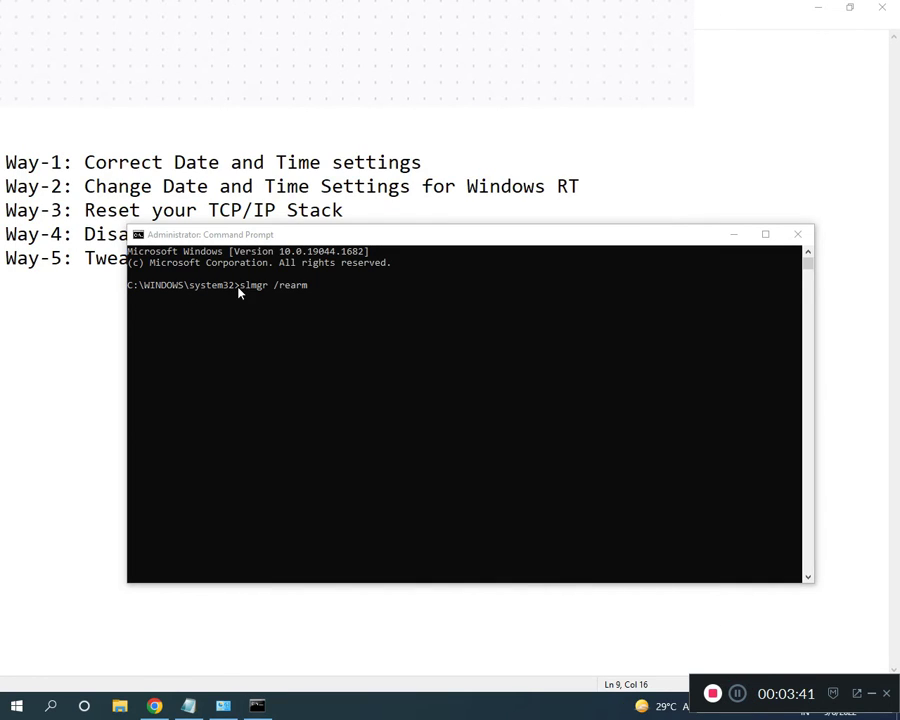
Correct the command to slmgr /rearm, run it, and dismiss the success message.
left_click(311, 296)
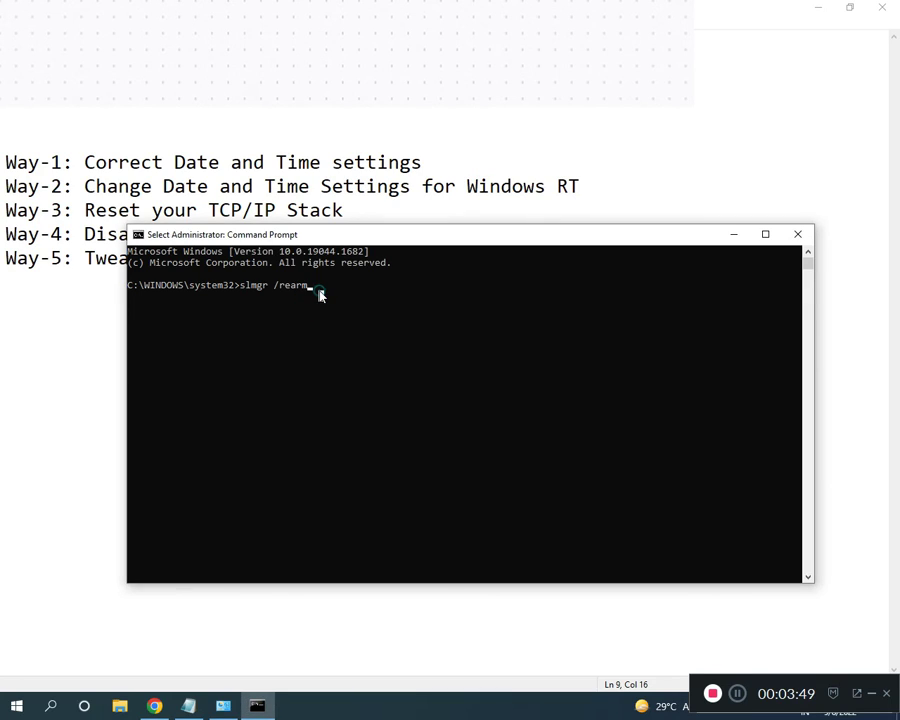
key("Escape")
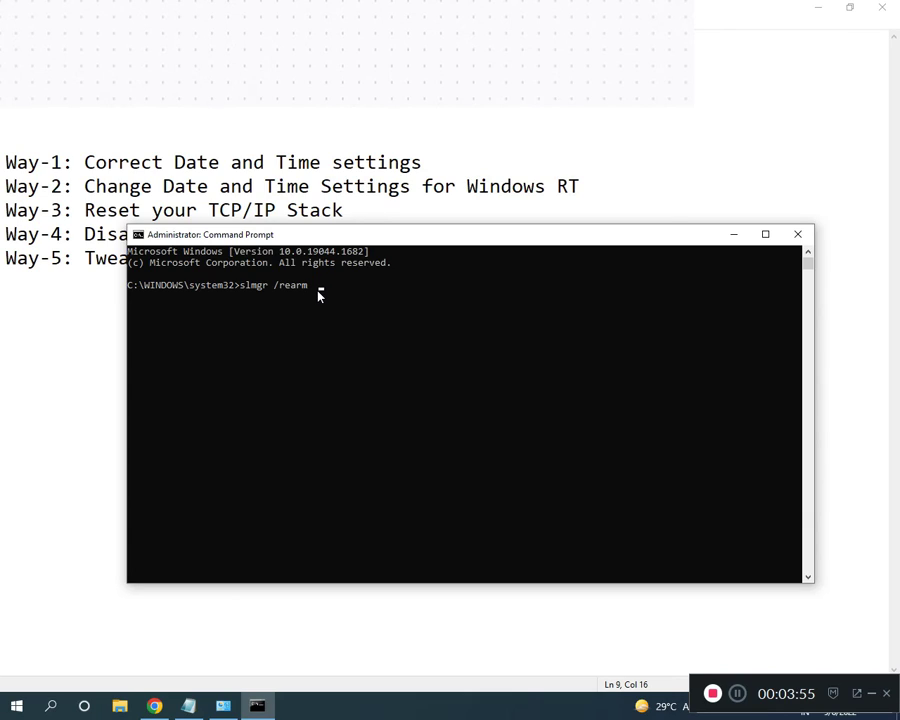
key("BackSpace")
key("BackSpace")
type("m")
key("Return")
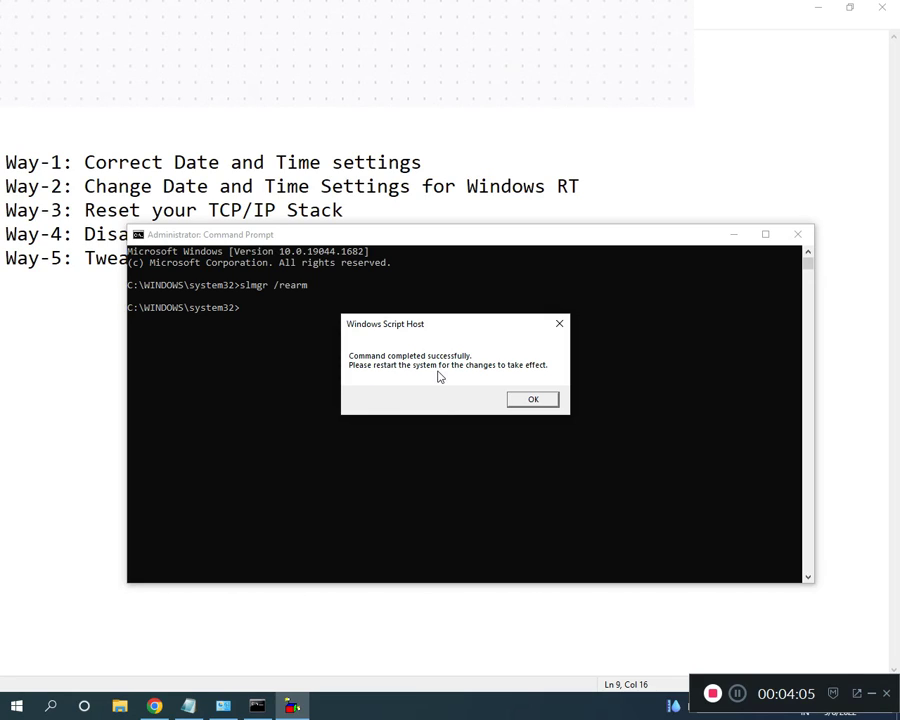
left_click(533, 400)
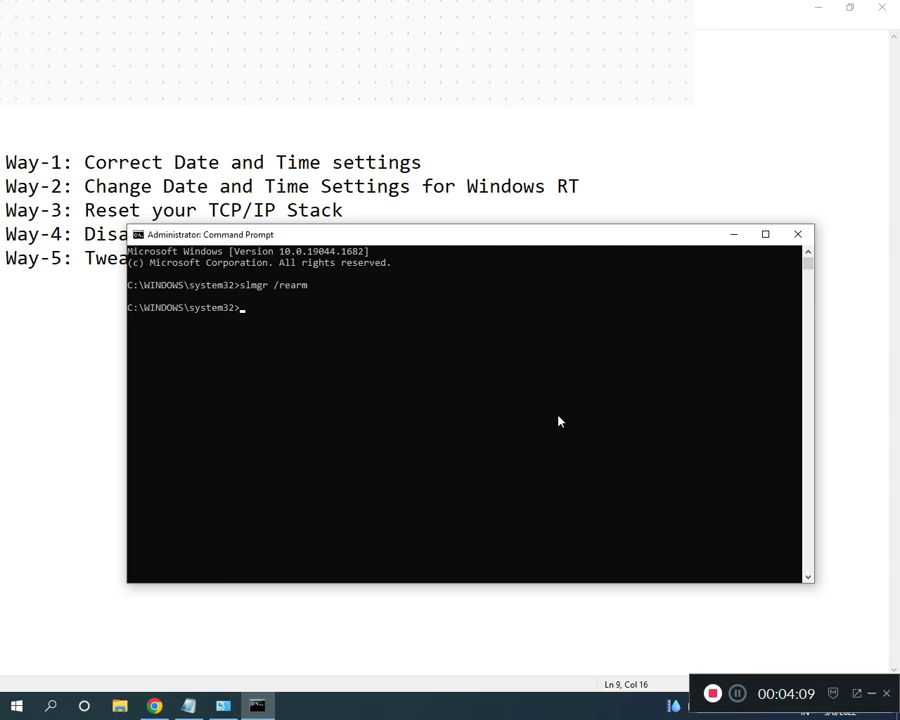
Minimize Command Prompt to reveal Notepad's list of five activation fixes.
left_click(733, 235)
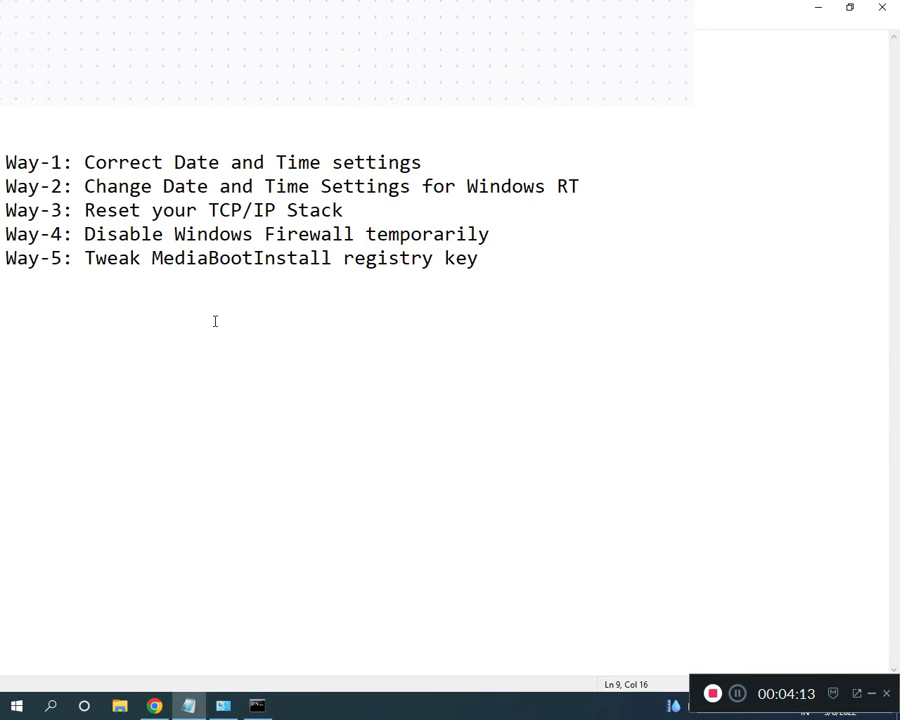